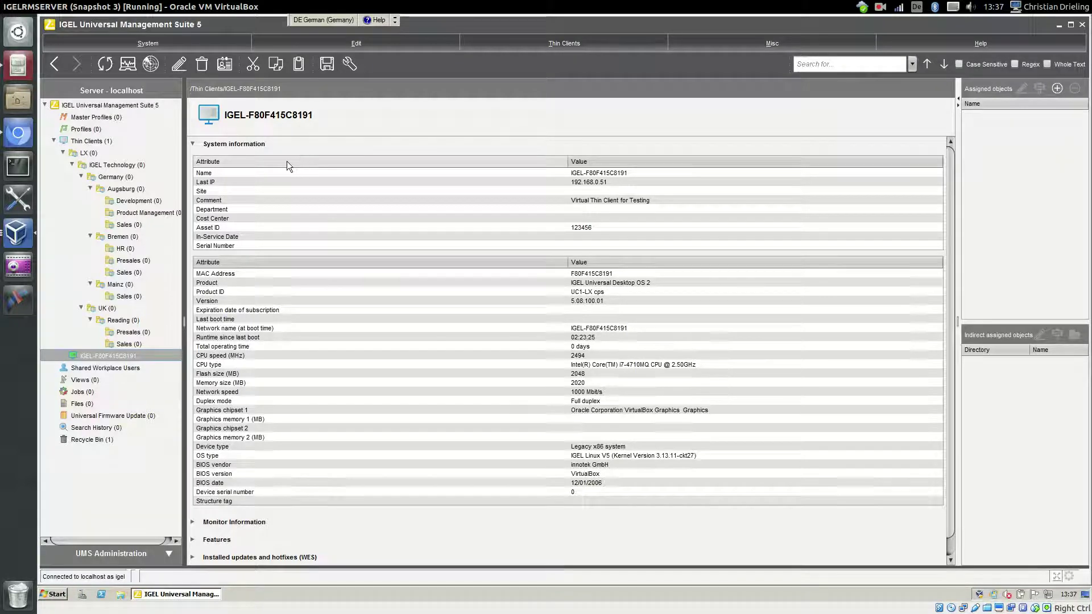
Choose New Profile from the Profiles folder's context menu to get a blank profile form.
right_click(72, 129)
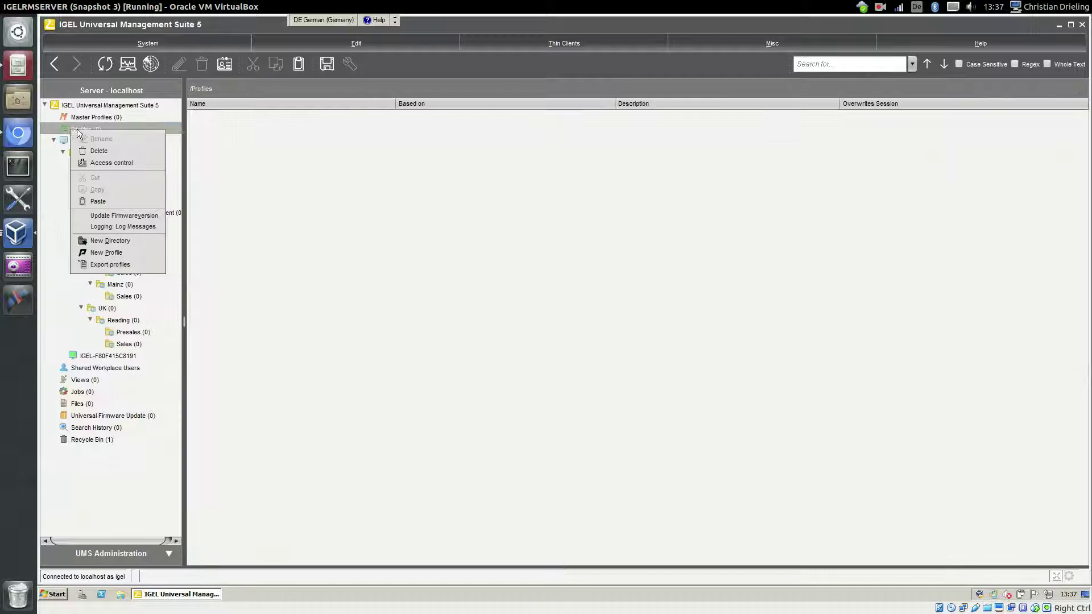
left_click(128, 252)
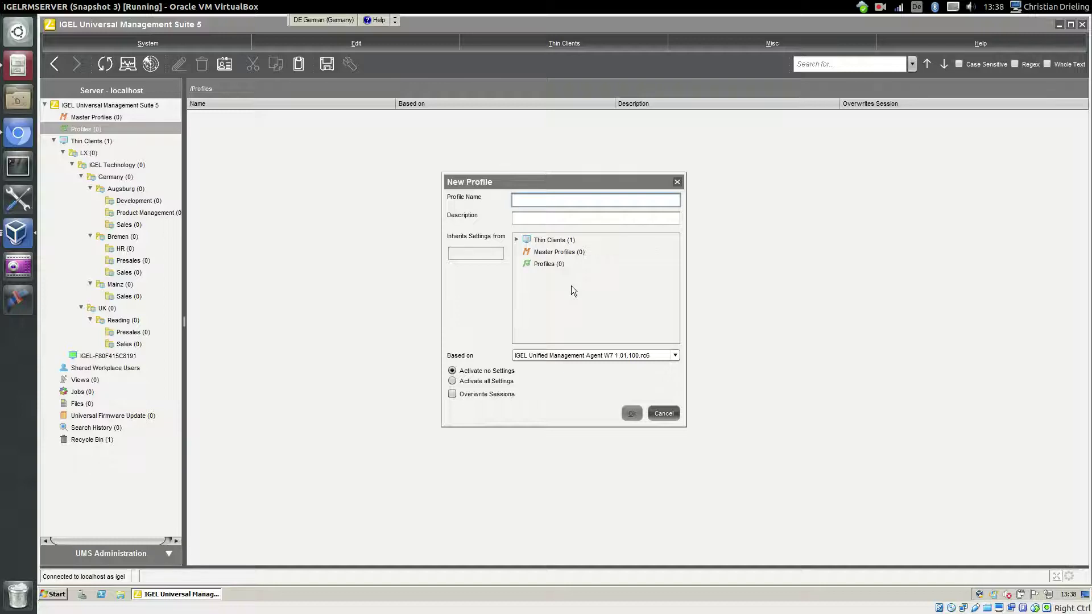
Enter LX_Language_DE in the Profile Name field, leaving the description empty.
type("LX_")
type("Language_DE")
key("Tab")
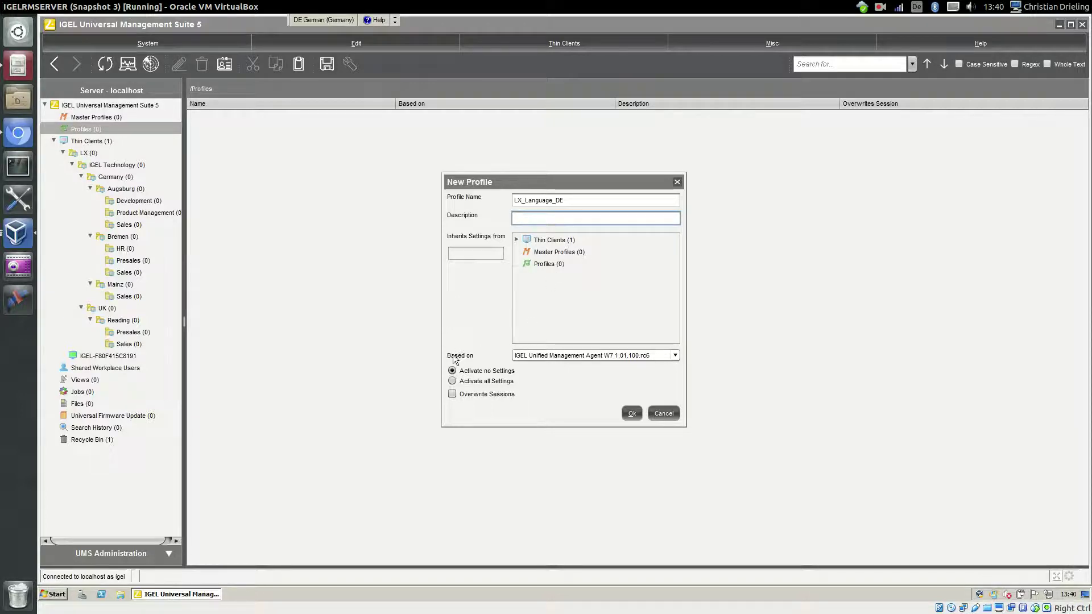
Select IGEL Universal Desktop OS 2 5.08.100.01 in the Based on dropdown.
left_click(531, 359)
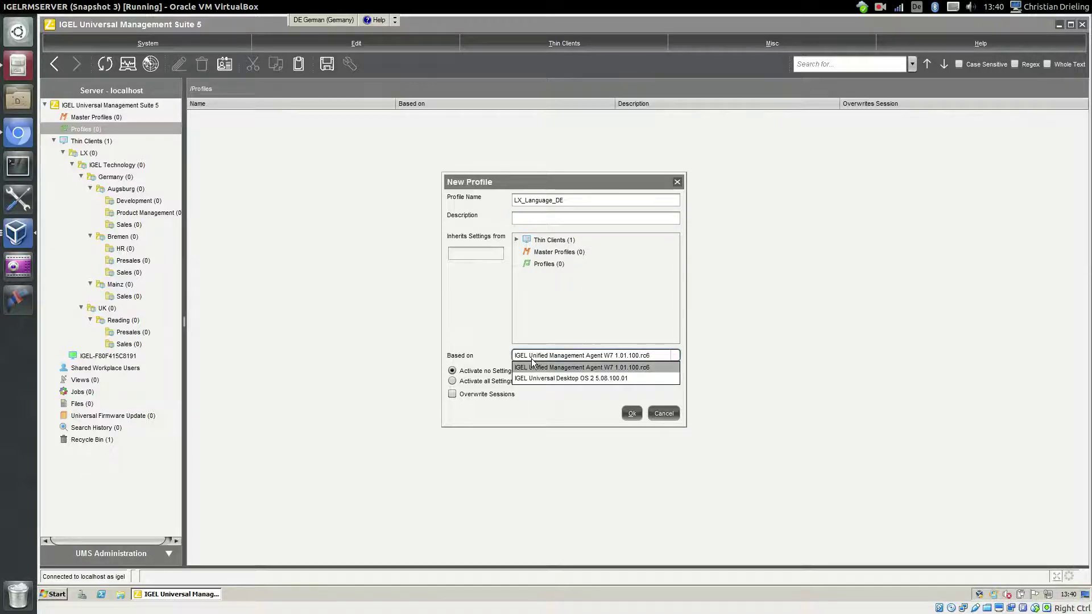
left_click(608, 379)
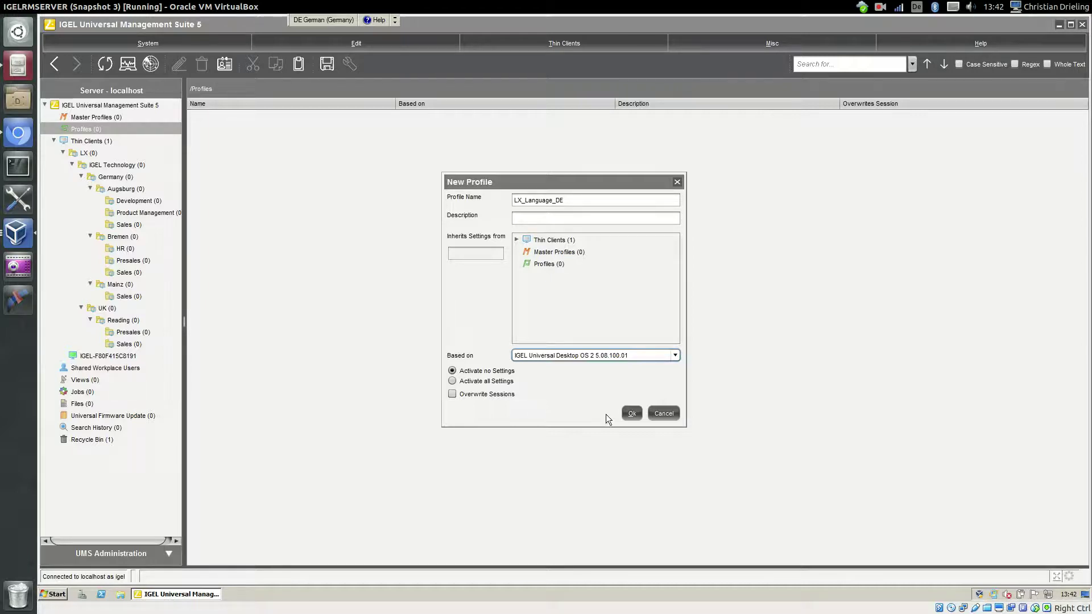
Confirm the profile, search its settings for 'language', and select the main Language hit.
left_click(630, 414)
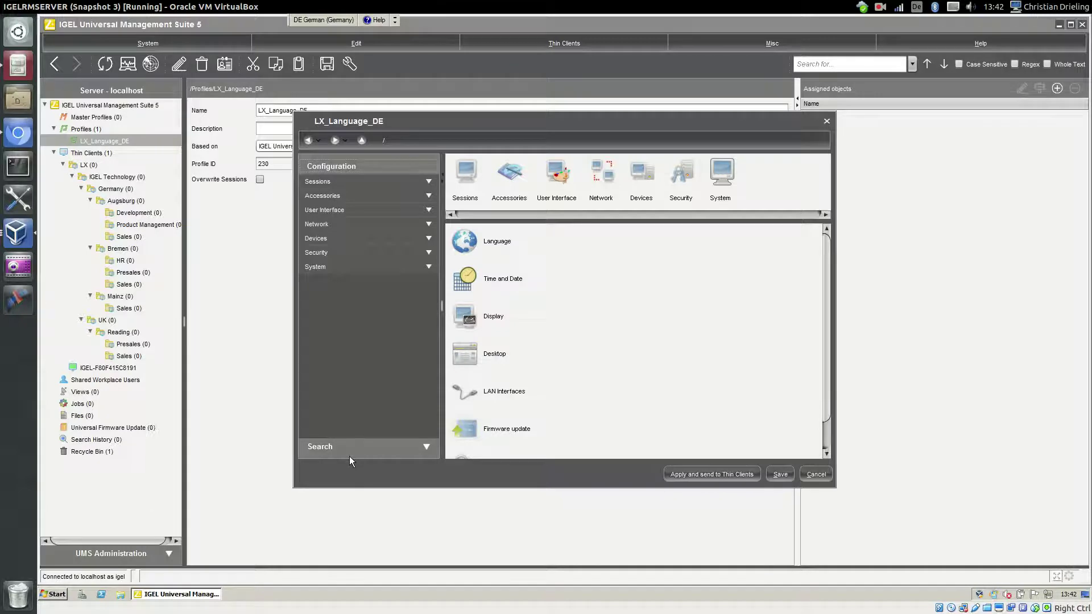
left_click(317, 448)
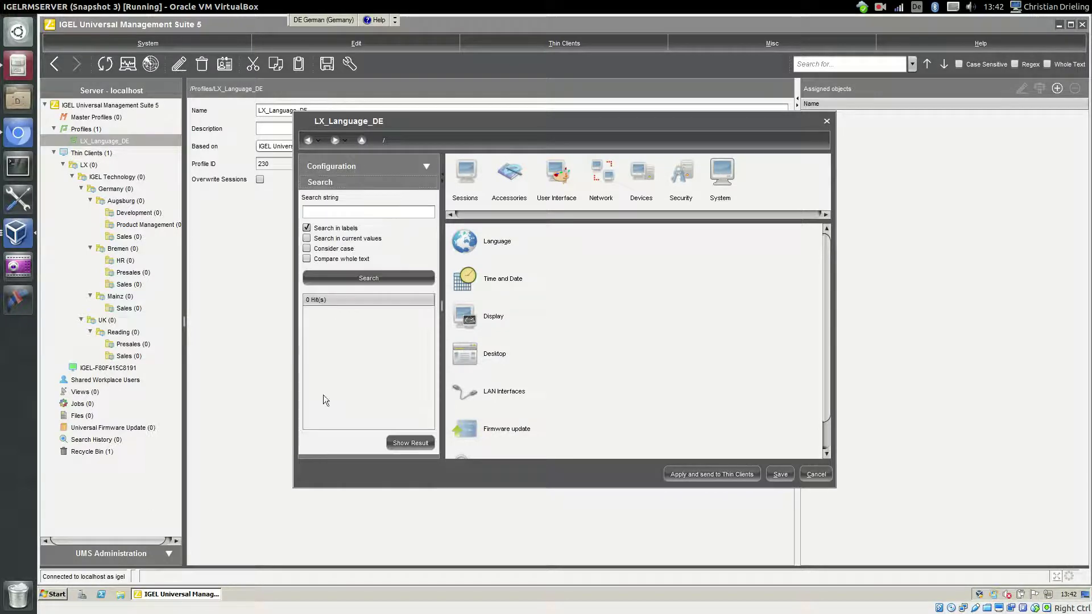
left_click(366, 215)
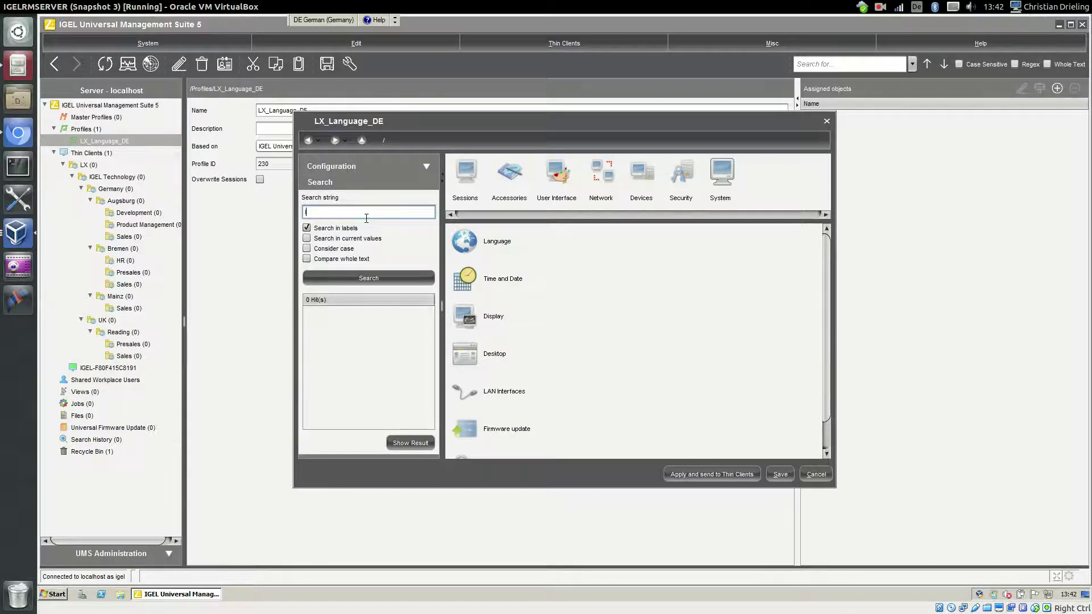
type("language")
key("Return")
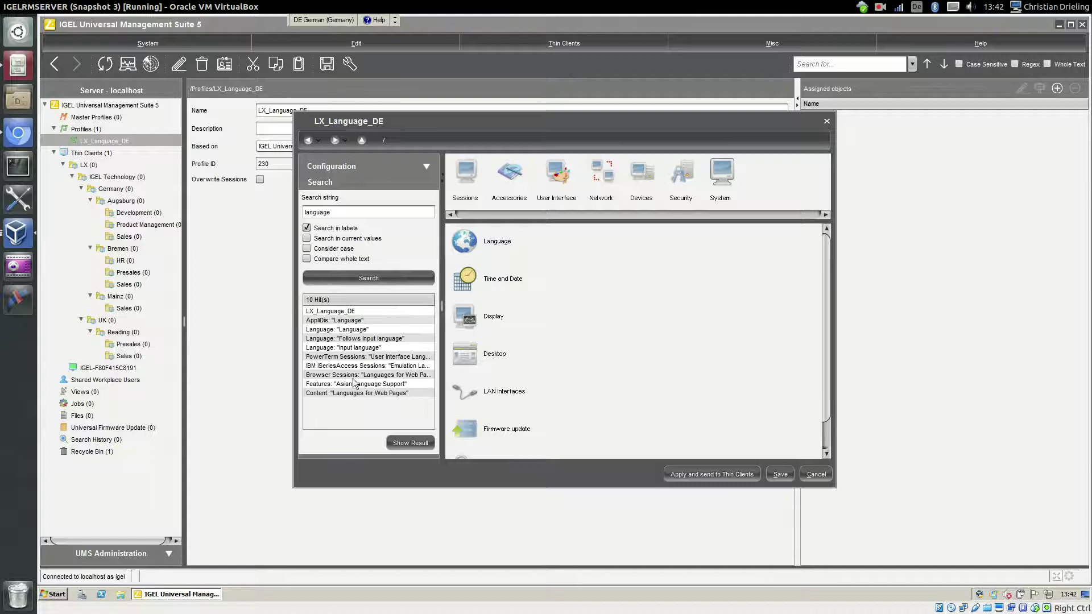
left_click(348, 330)
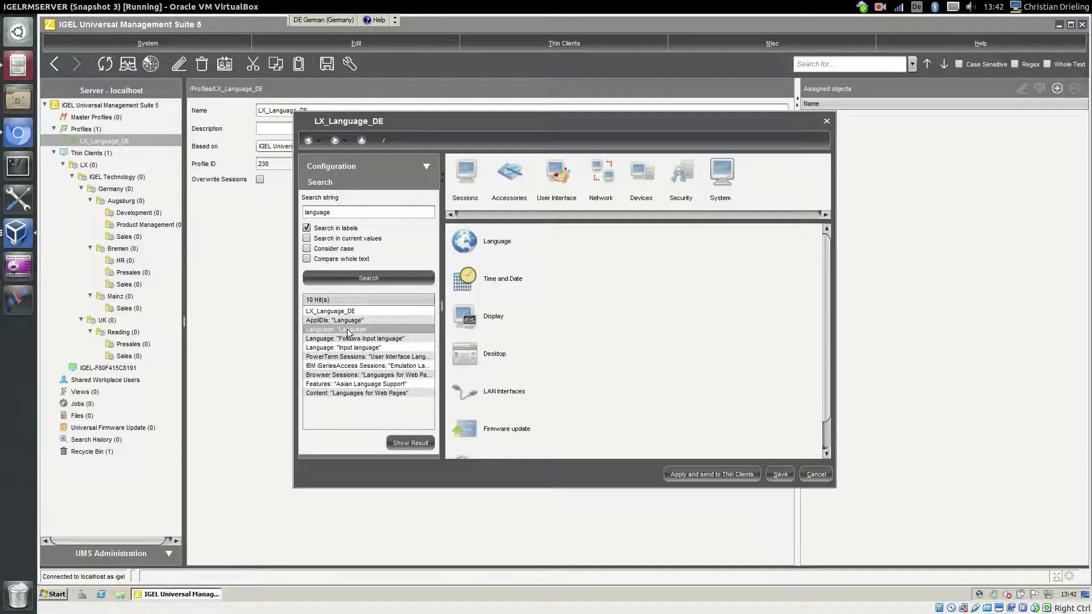
On the User Interface > Language page, activate Language and choose Deutsch.
double_click(348, 330)
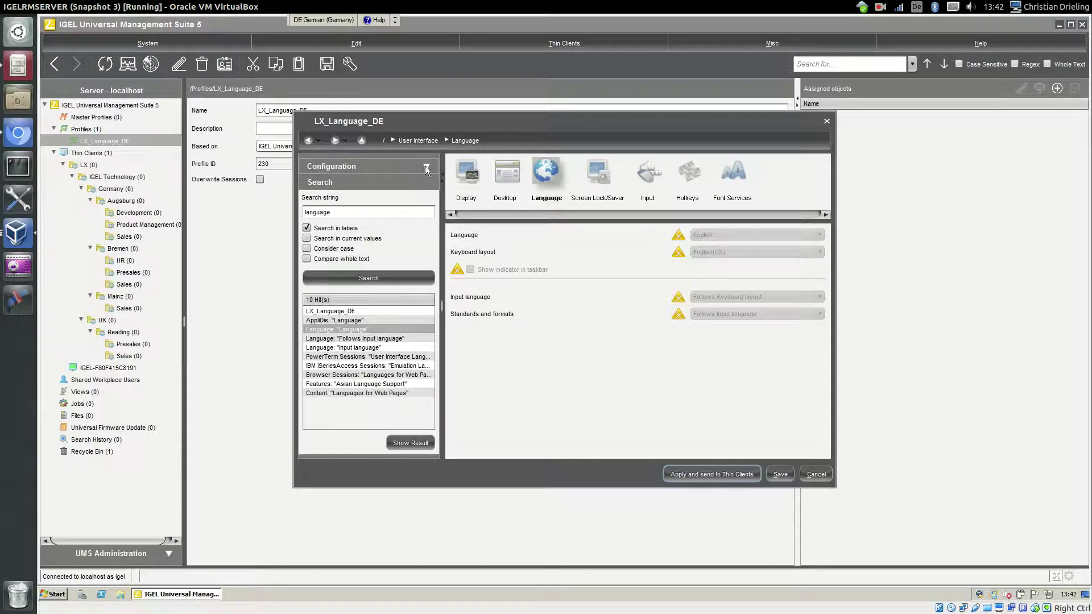
left_click(425, 166)
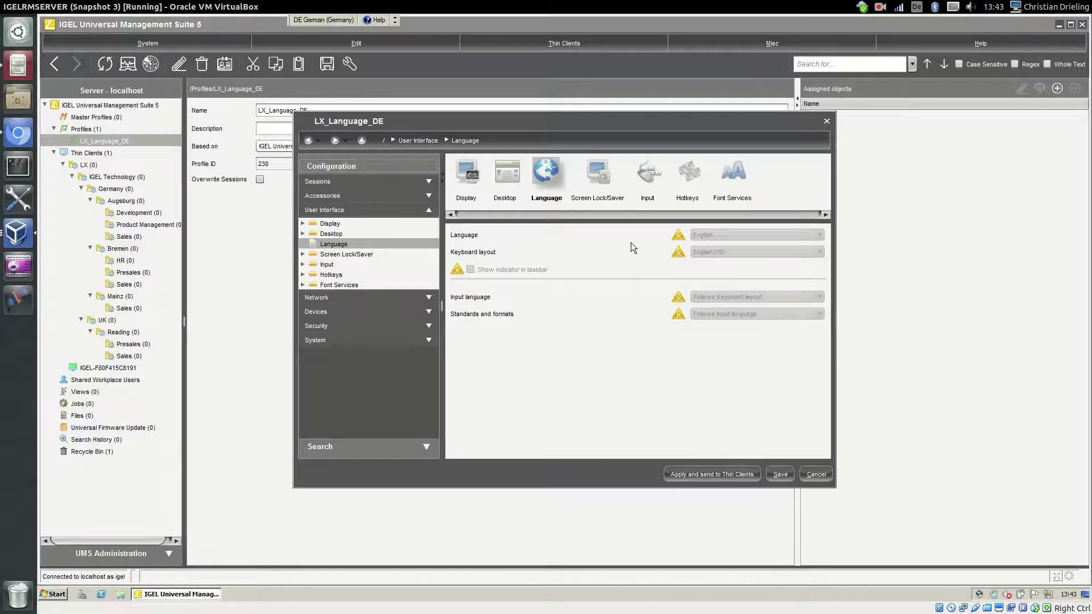
left_click(679, 235)
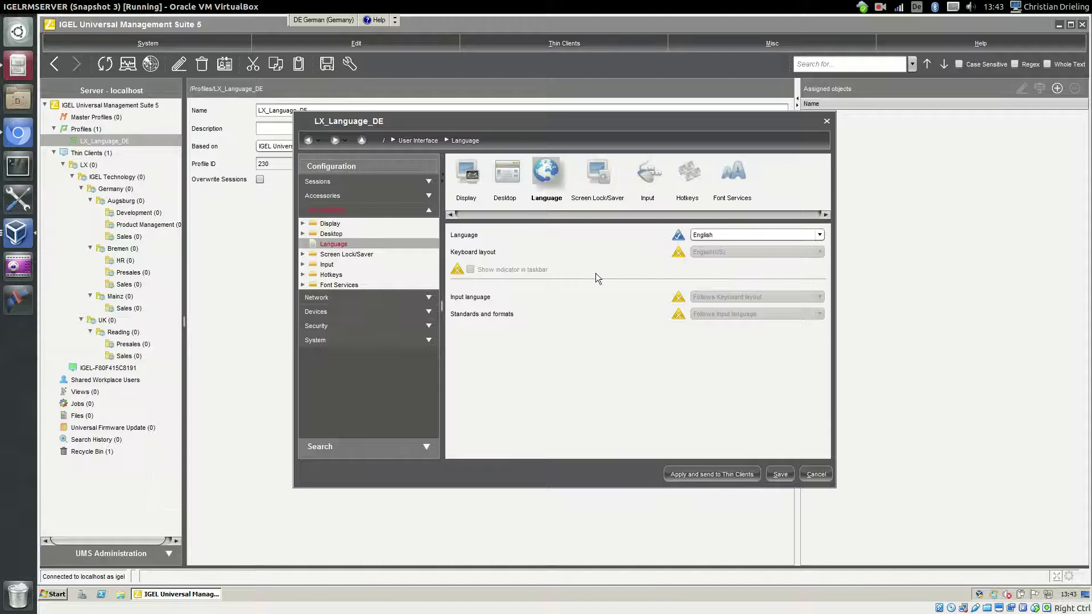
left_click(711, 235)
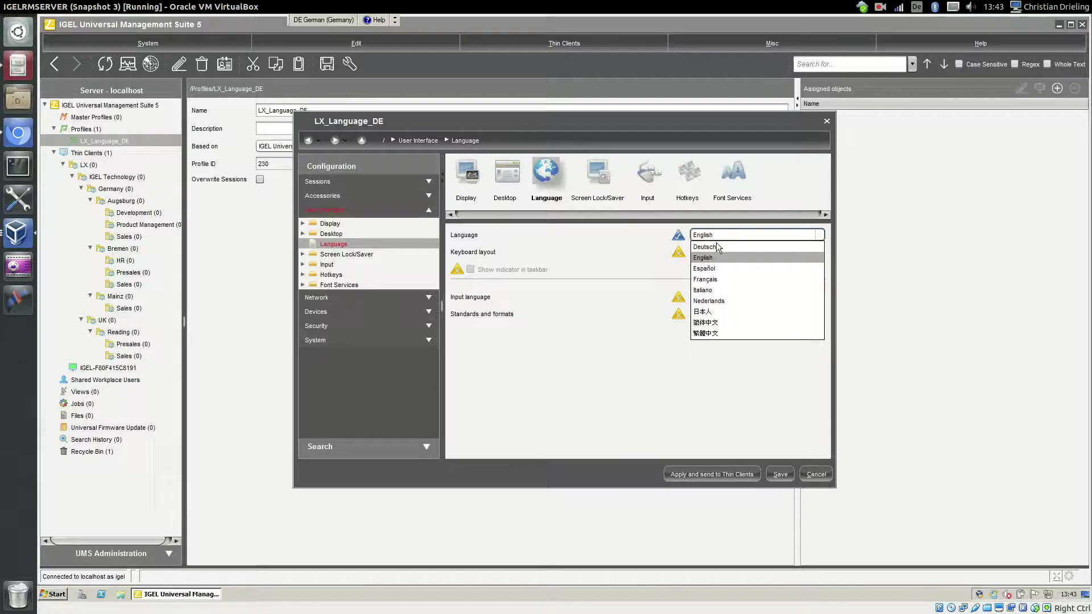
left_click(714, 246)
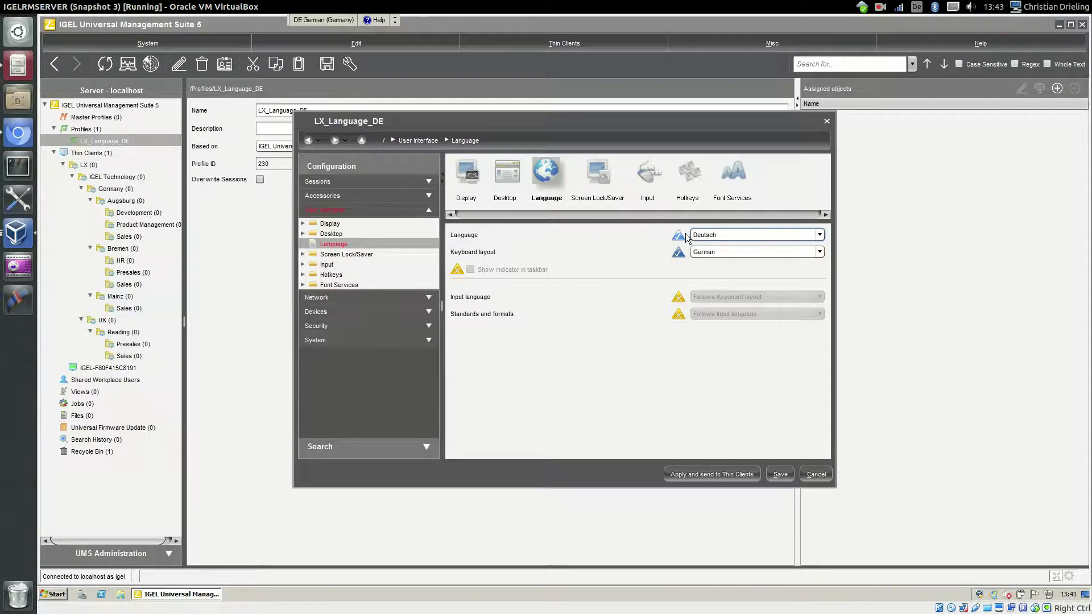
left_click(680, 240)
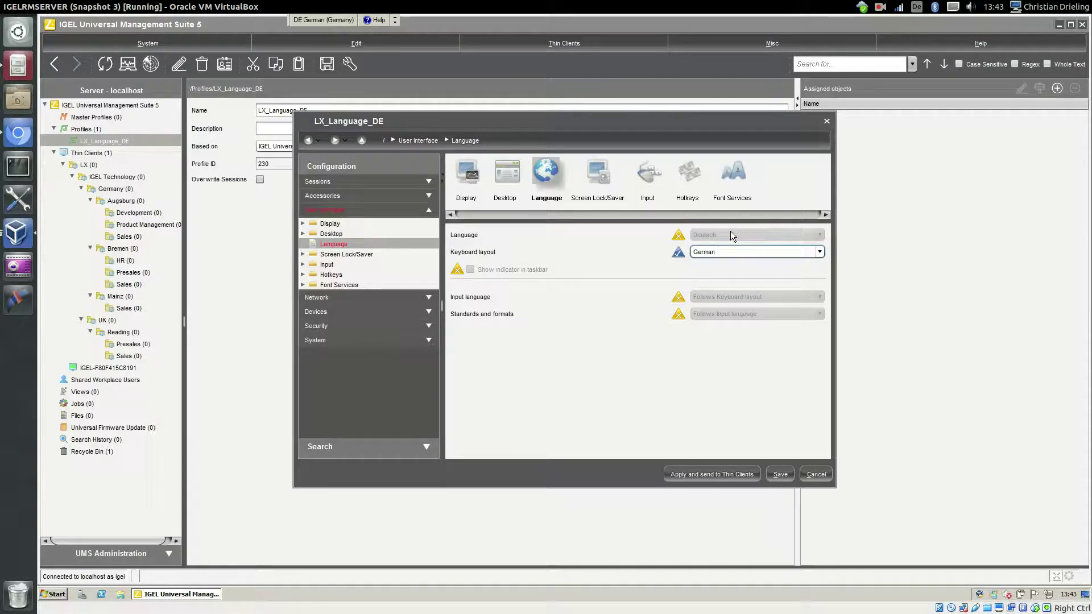
left_click(678, 237)
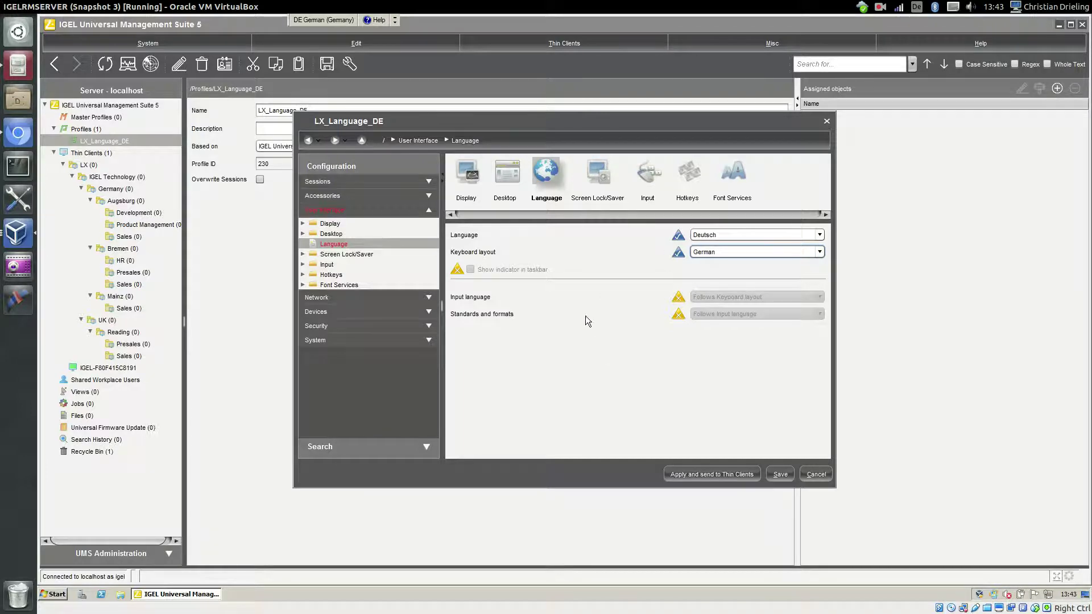
Save LX_Language_DE, drag it onto the Germany folder, and select it under Assigned objects.
left_click(780, 475)
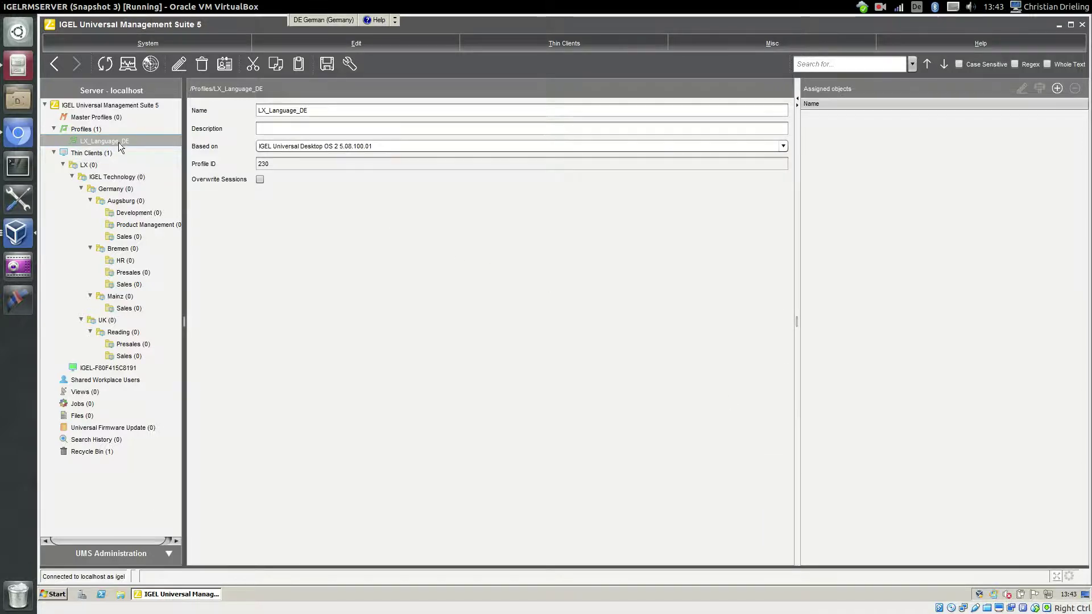
left_click_drag(103, 143, 97, 191)
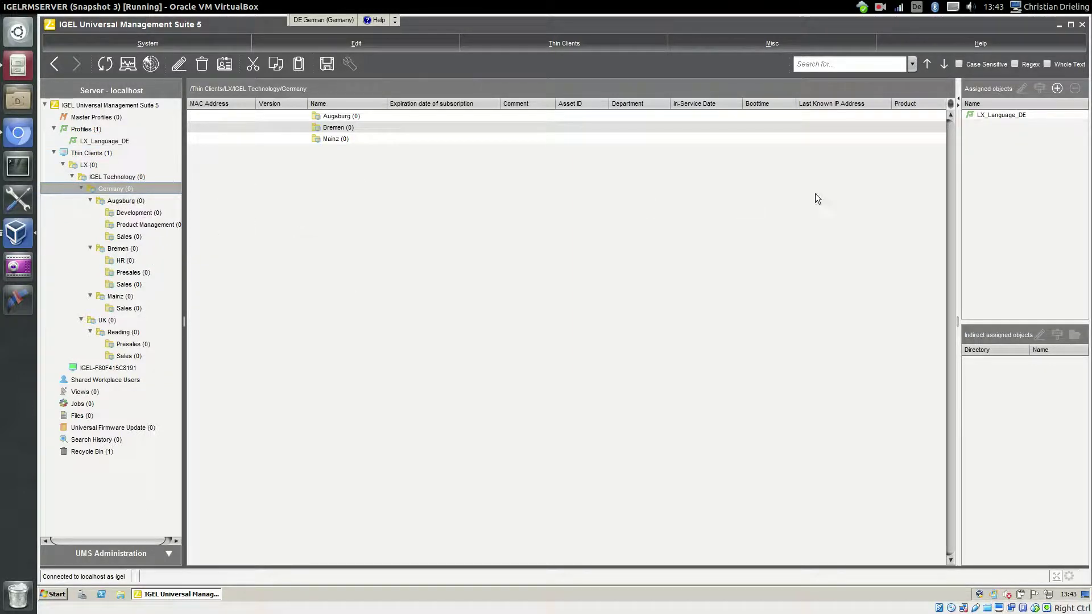
left_click(1006, 116)
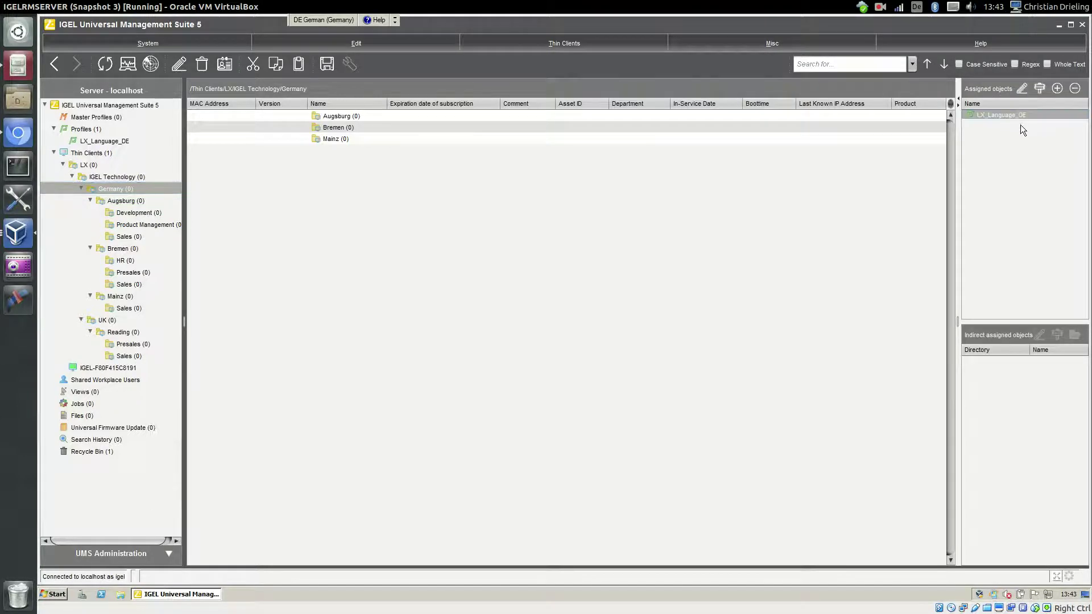
left_click(1022, 90)
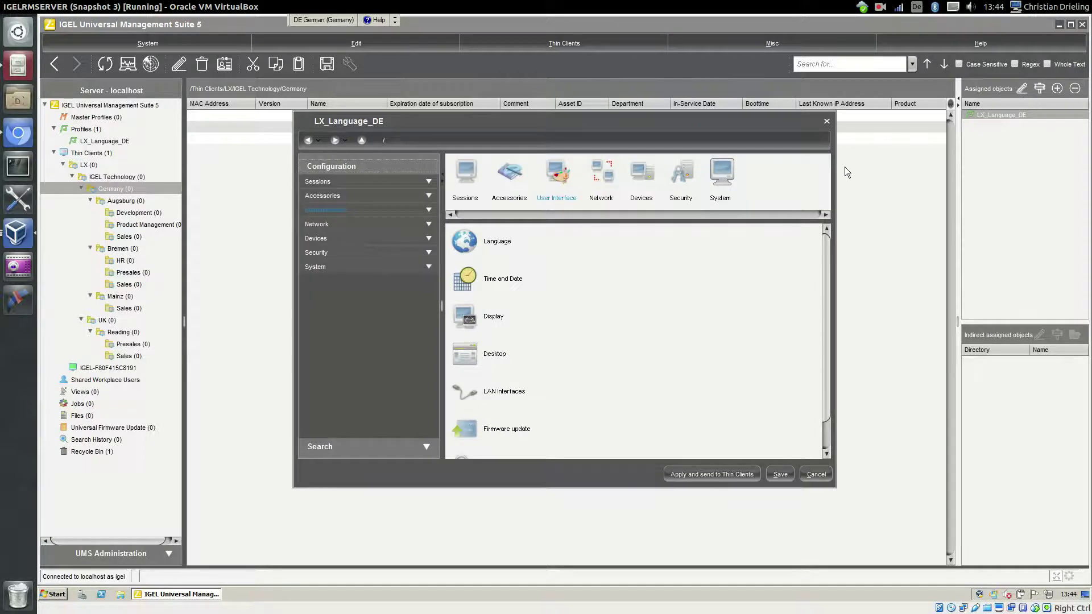
left_click(332, 215)
left_click(338, 246)
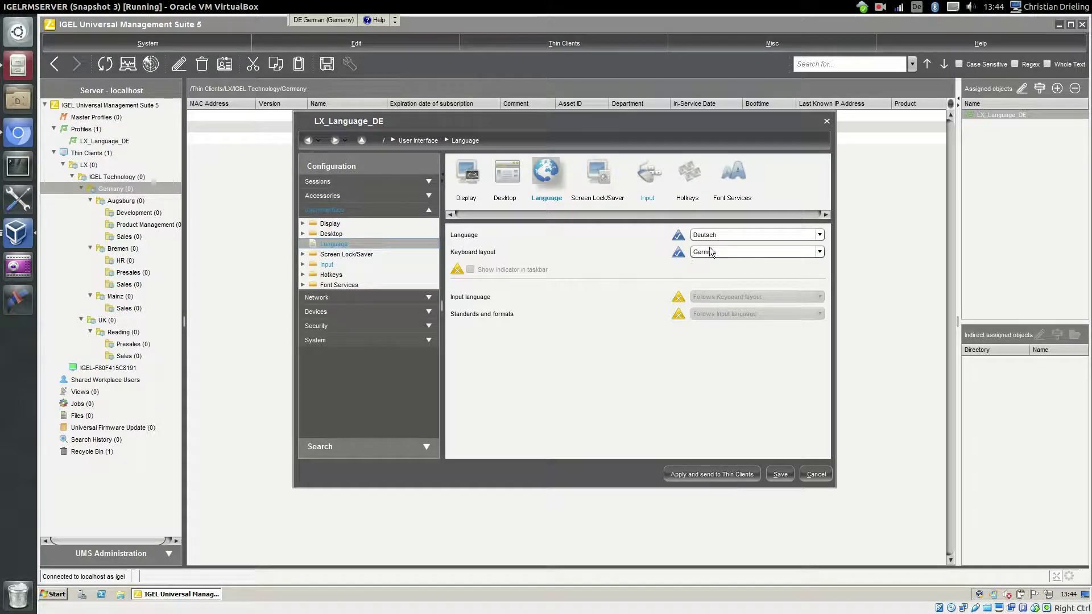
left_click(815, 473)
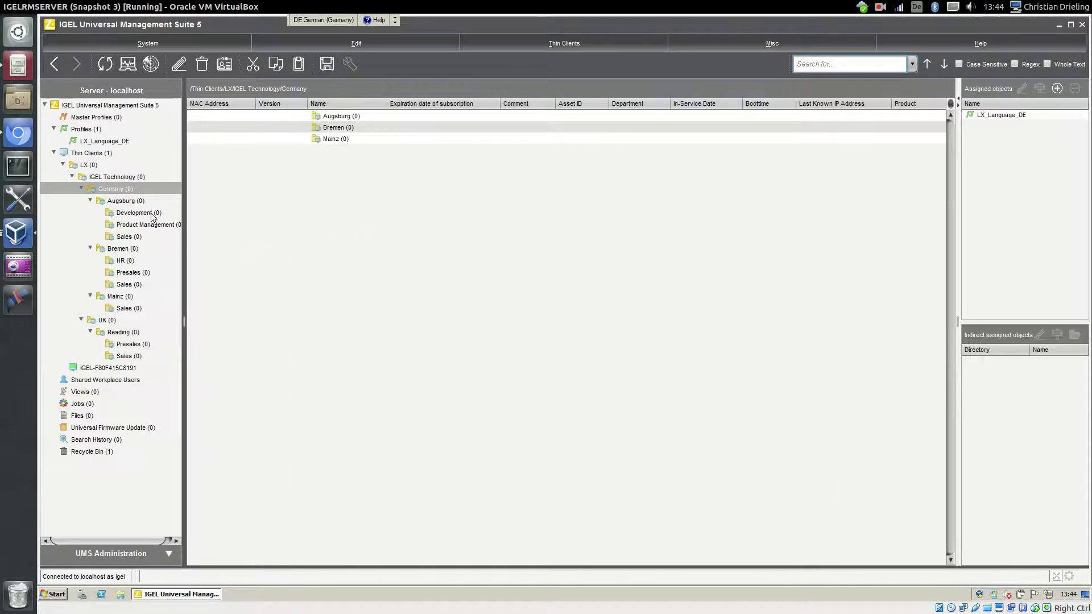
Inspect the LX_Language_DE profile inherited from Germany on Augsburg and Augsburg/Product Management.
left_click(124, 202)
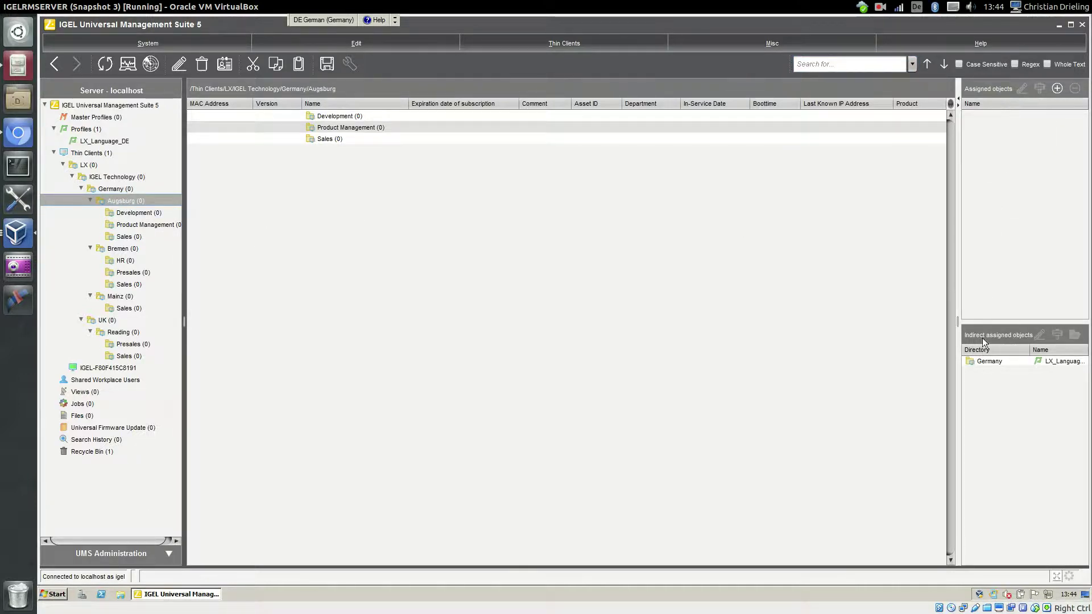
left_click(1006, 364)
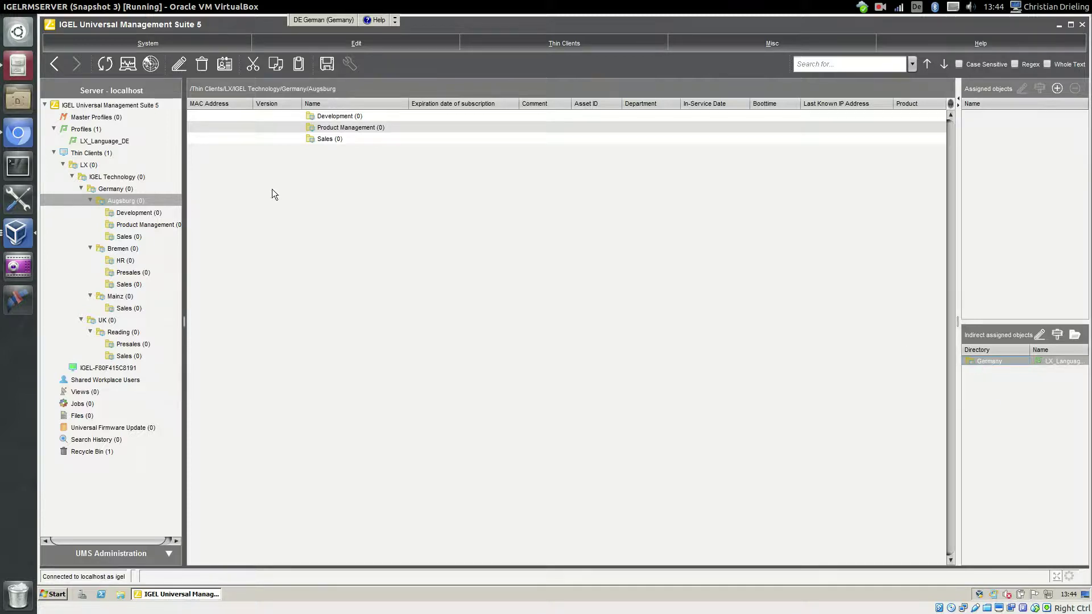
left_click(137, 225)
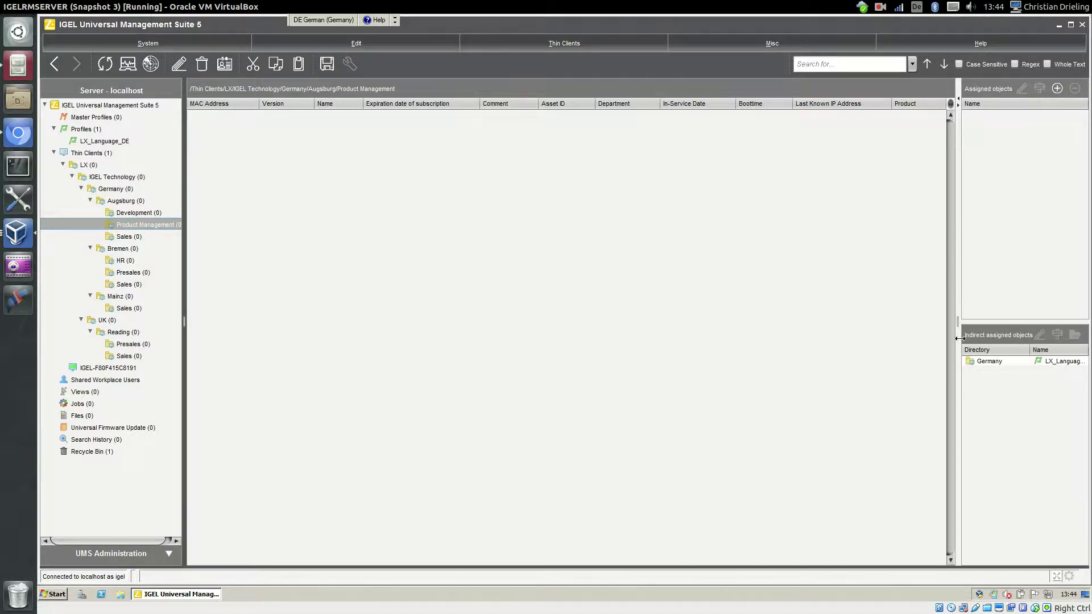
left_click(1019, 363)
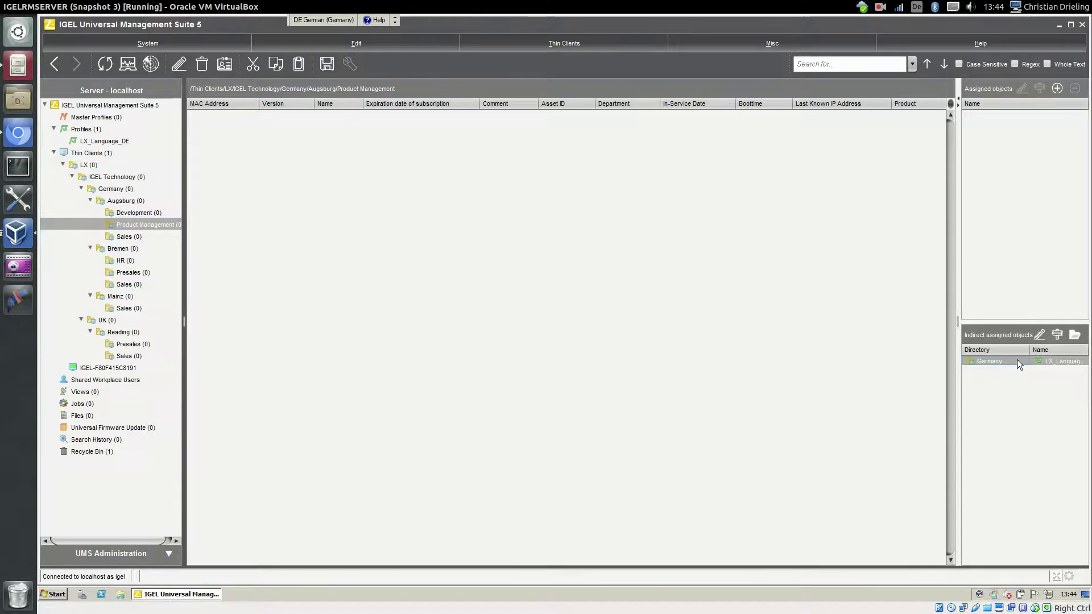
left_click(1058, 335)
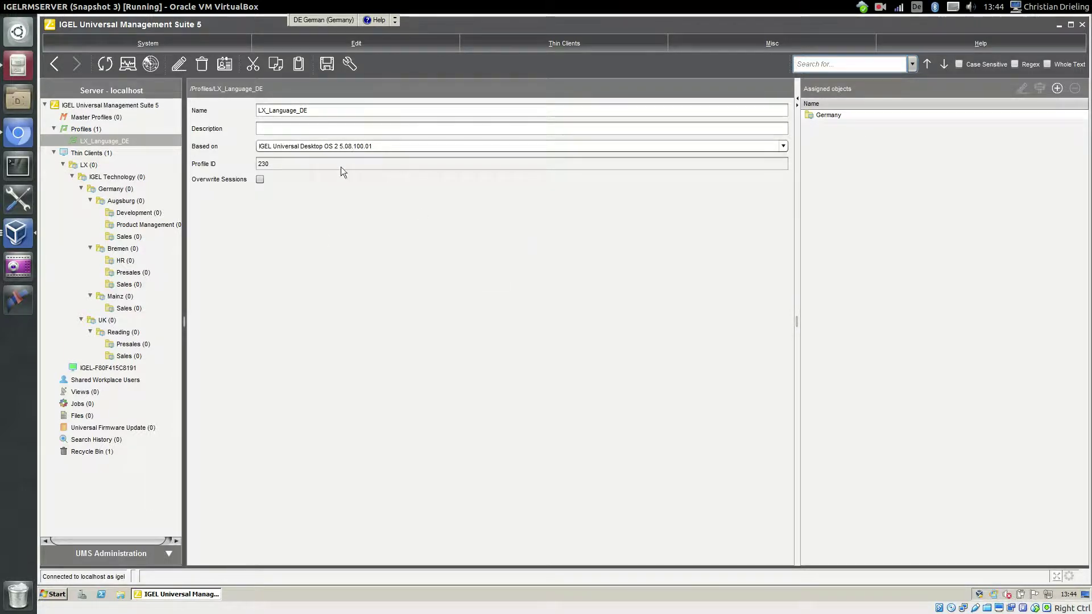
left_click(83, 142)
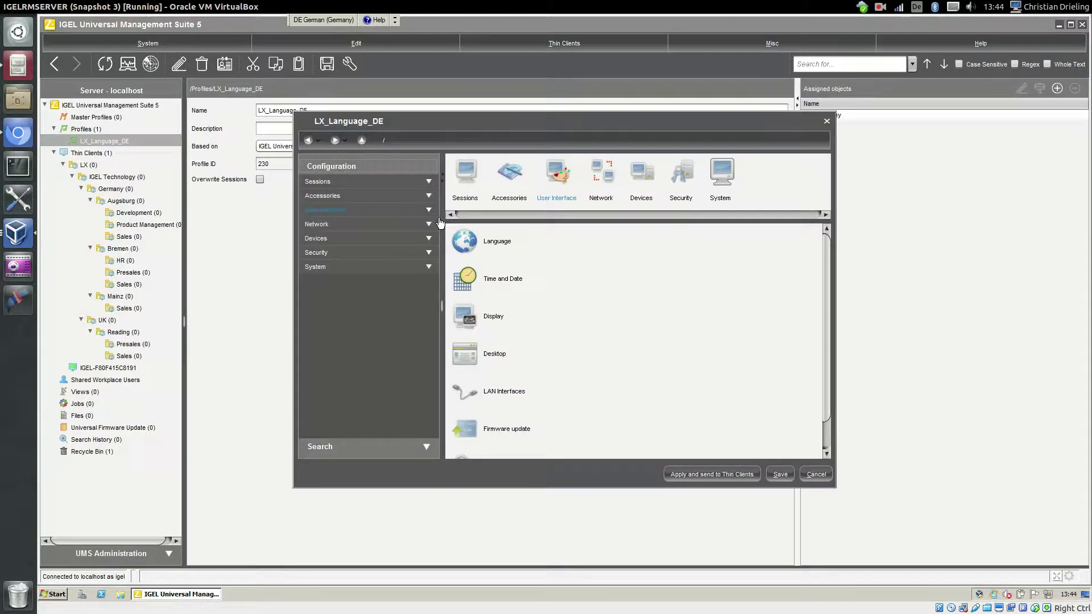
left_click(813, 475)
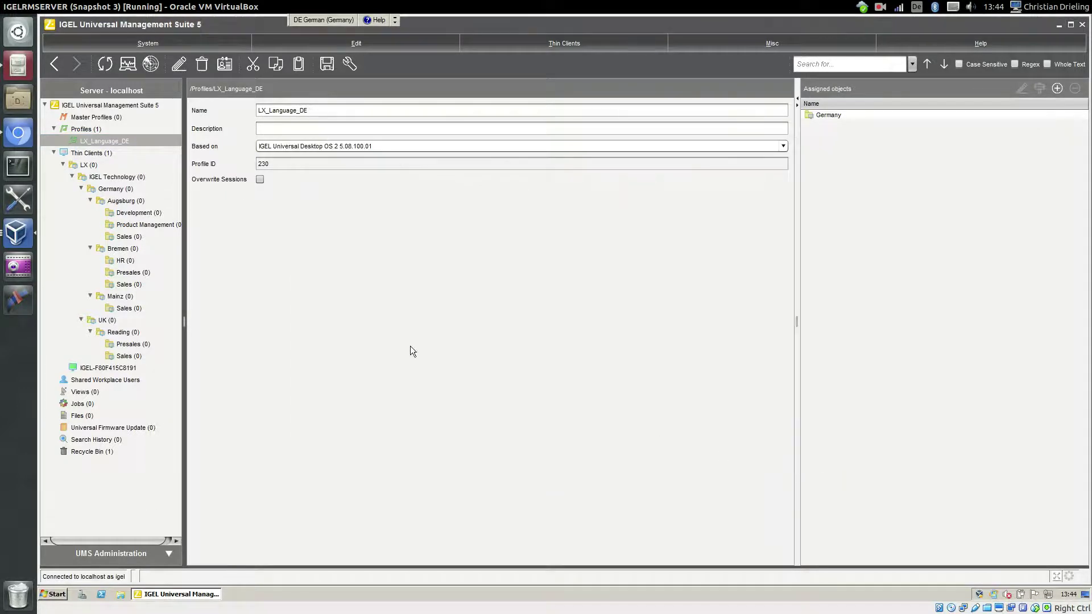
Create profile LX_Language_EN based on IGEL Universal Desktop OS 2 5.08.100.01.
right_click(93, 132)
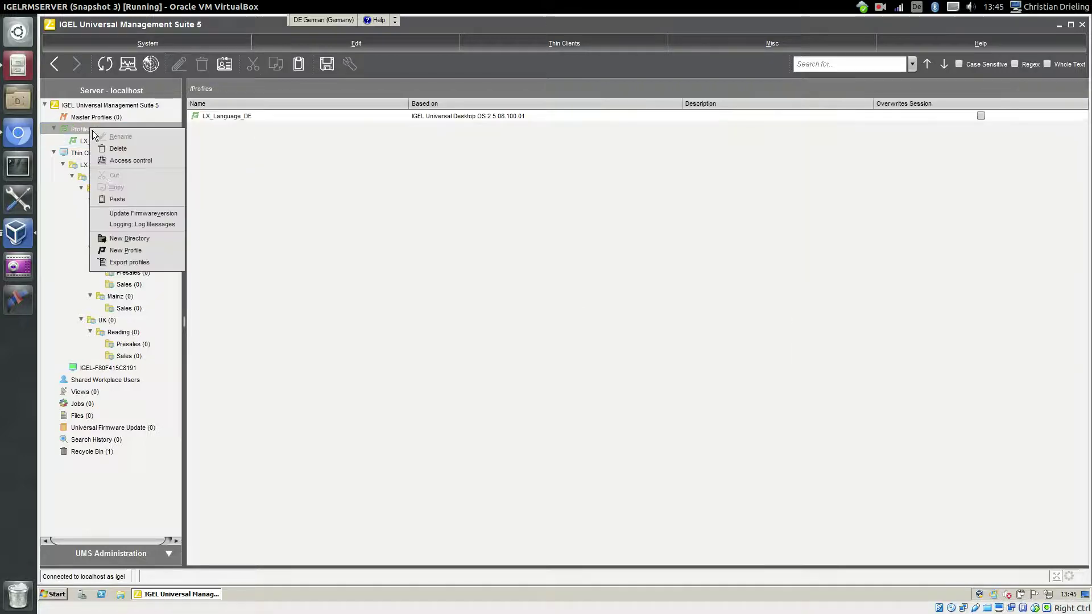
left_click(125, 251)
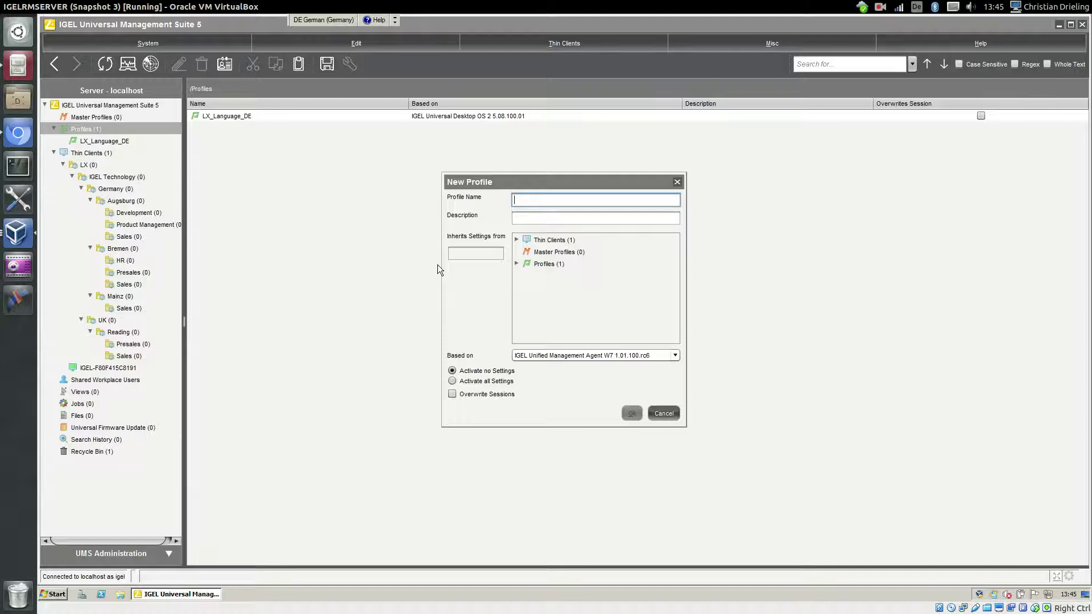
type("LX_La")
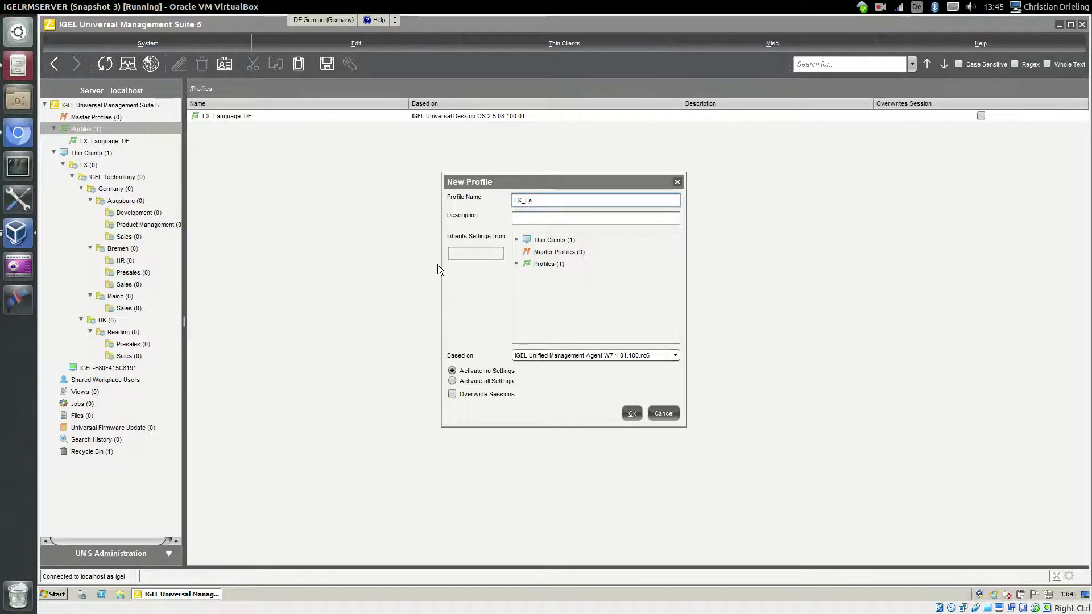
type("nguage_EN")
left_click(609, 356)
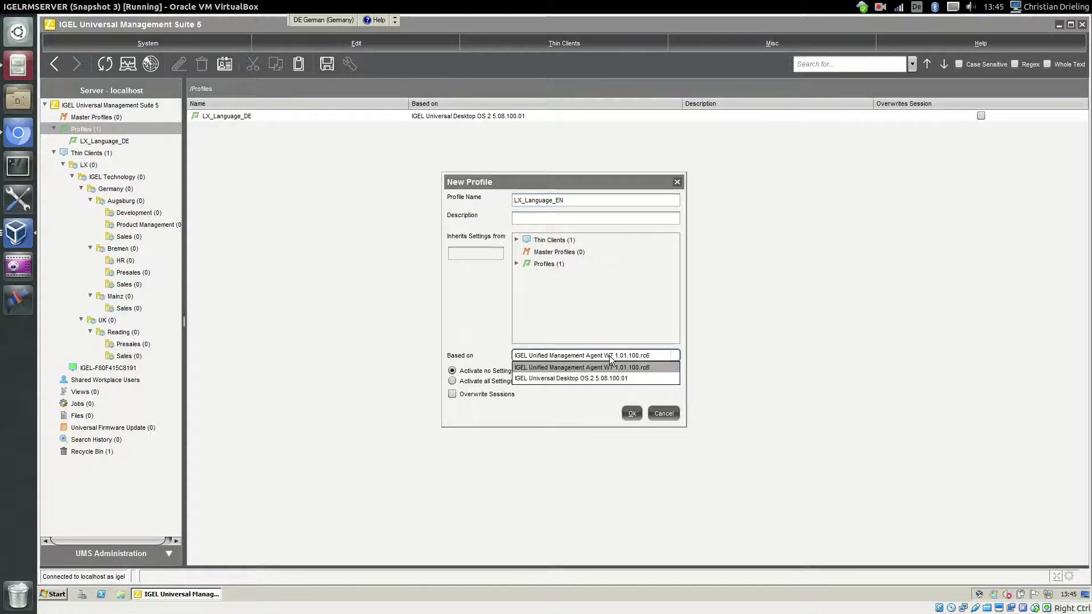
left_click(608, 375)
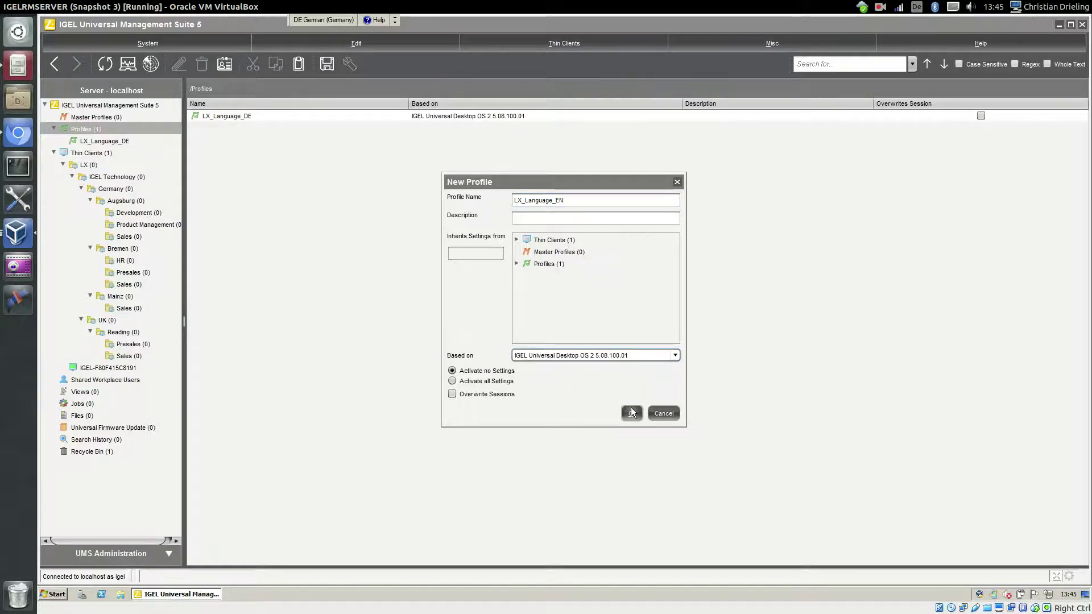
left_click(630, 407)
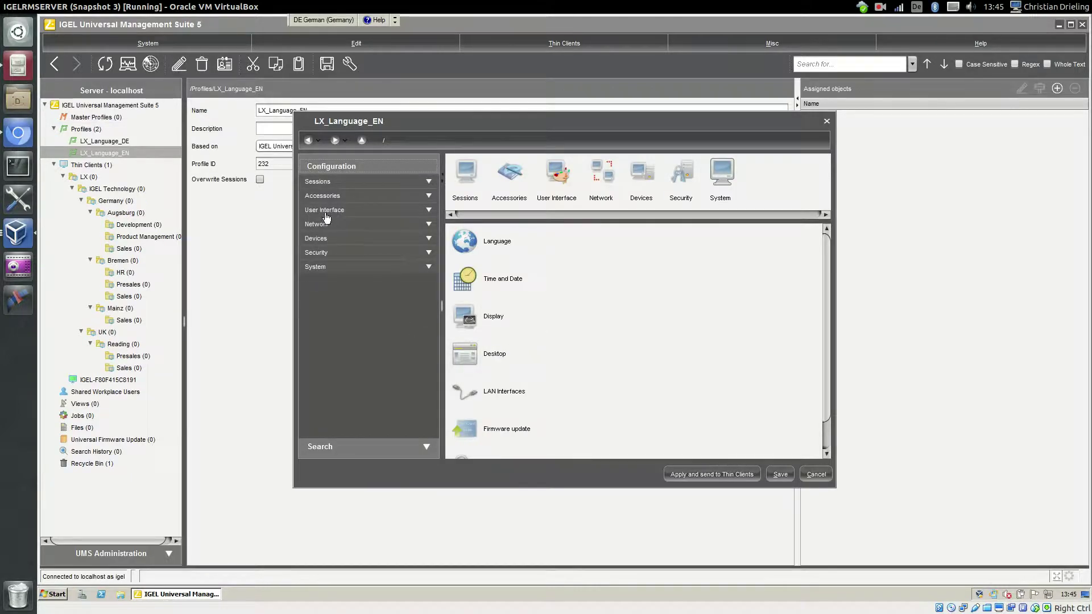
Activate English language with English (US) keyboard, save, and drag LX_Language_EN onto UK.
left_click(325, 210)
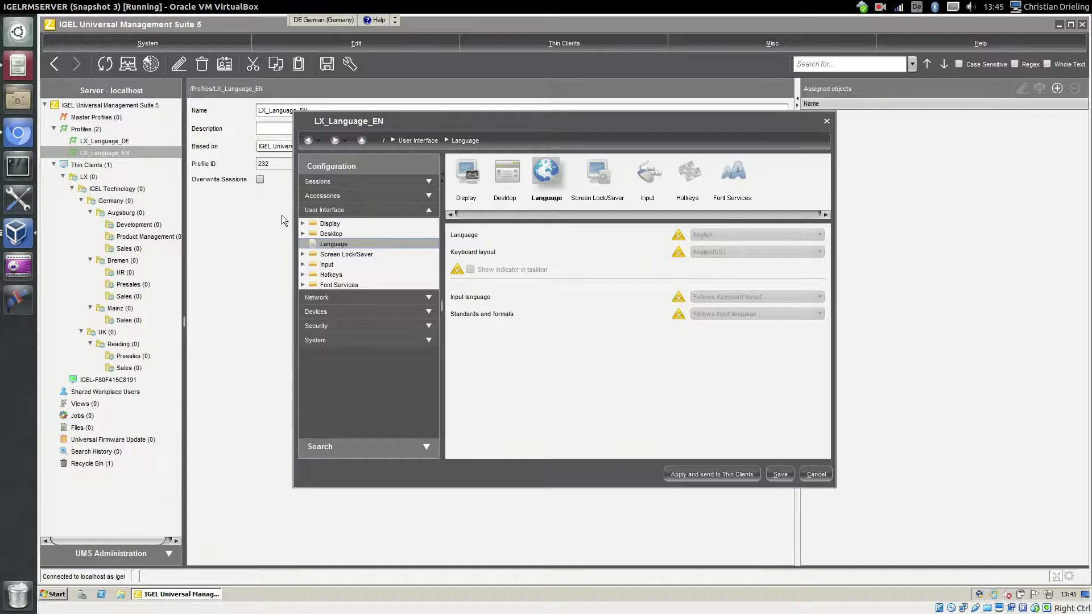
left_click(678, 250)
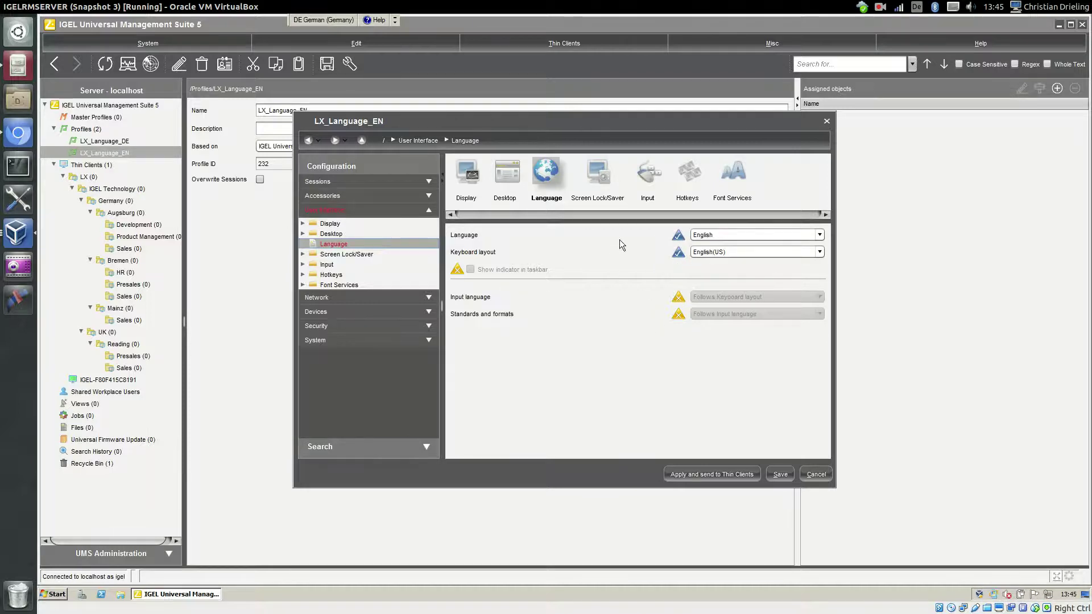
left_click(792, 476)
left_click_drag(112, 151, 115, 332)
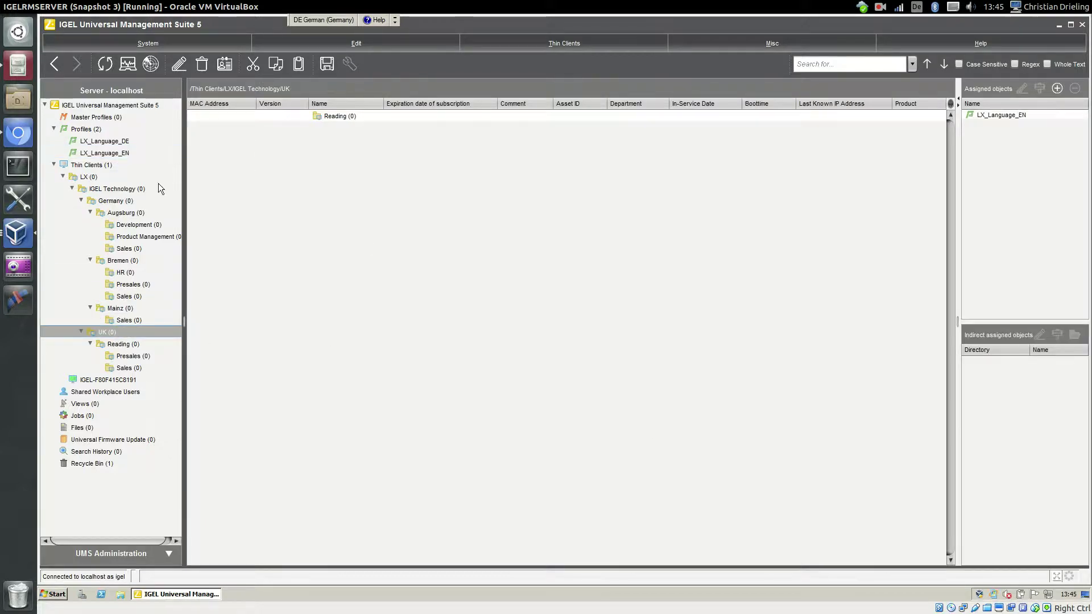
Create profile LX_BG_Black based on IGEL Universal Desktop OS 2 5.08.100.01.
left_click(85, 129)
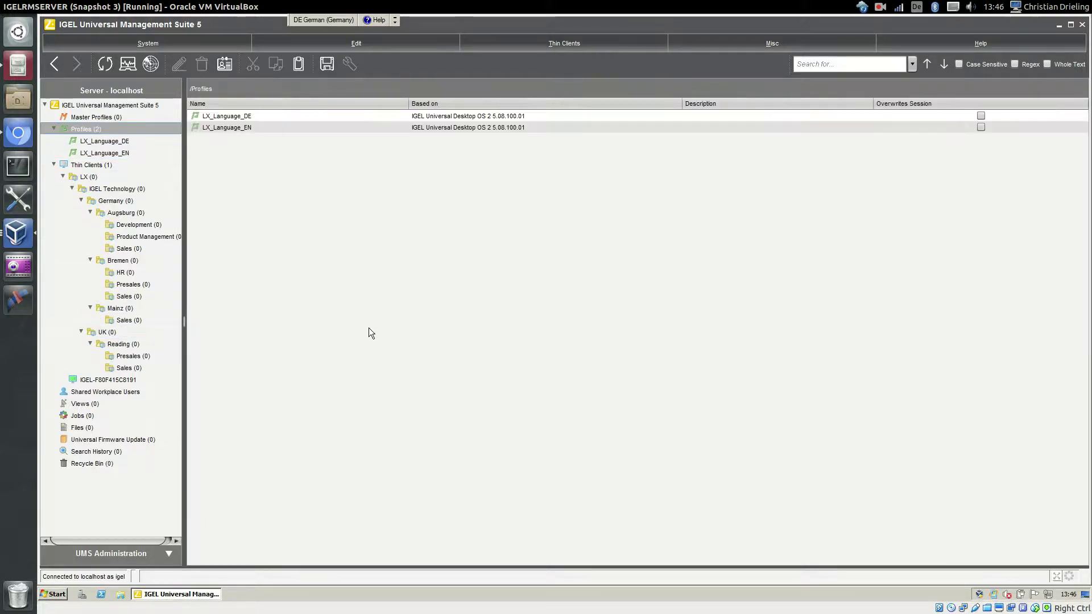
right_click(92, 127)
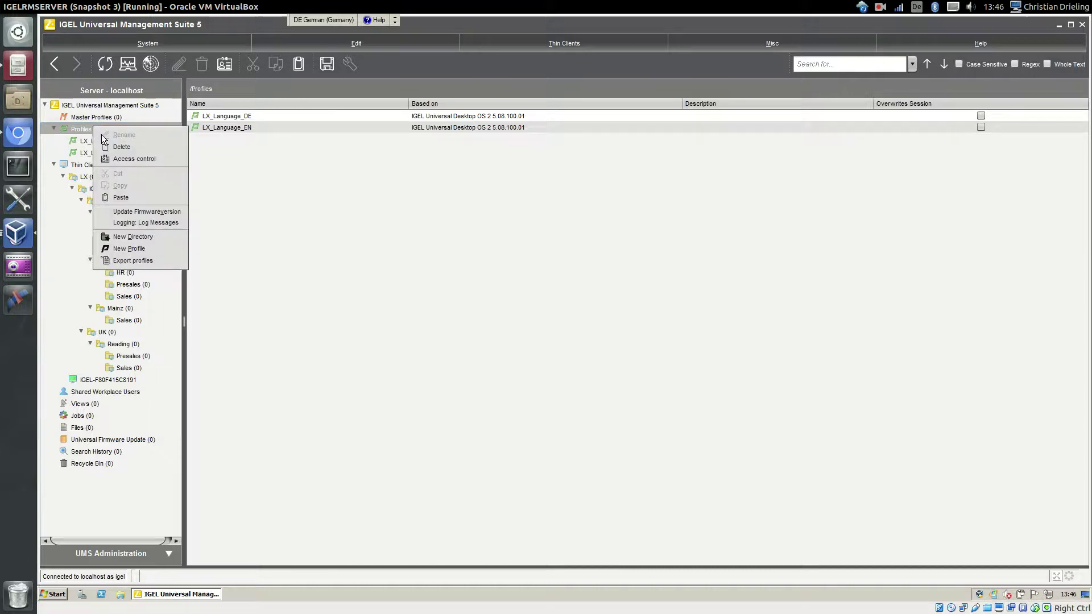
left_click(149, 250)
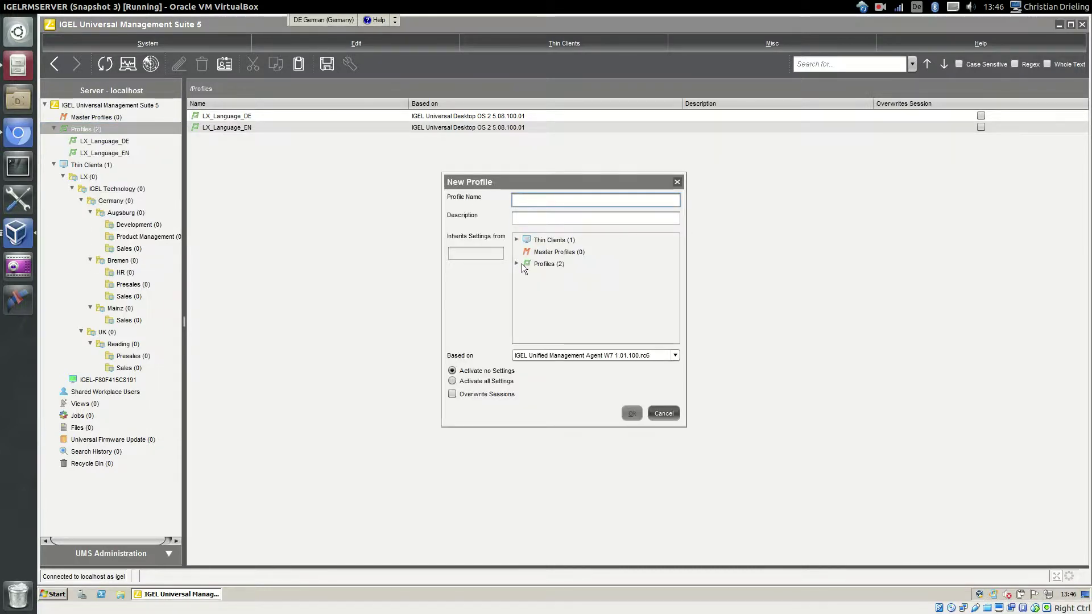
type("LX_BG_Black")
left_click(599, 357)
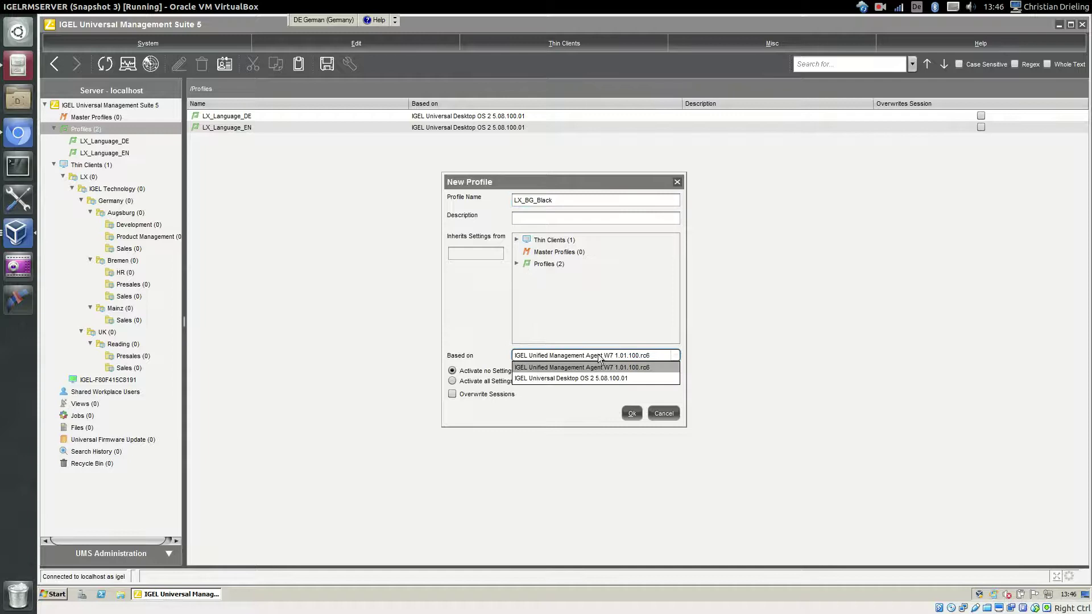
left_click(591, 378)
left_click(632, 413)
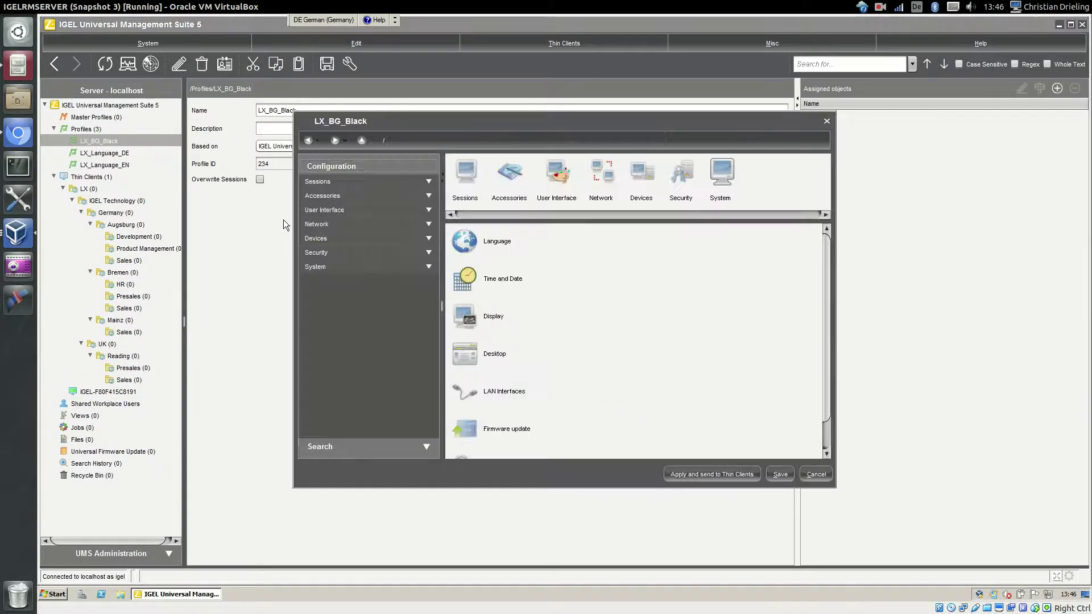
Under User Interface > Desktop > Background (1st Monitor), choose the Igel black (4x3) wallpaper for LX_BG_Black.
left_click(325, 210)
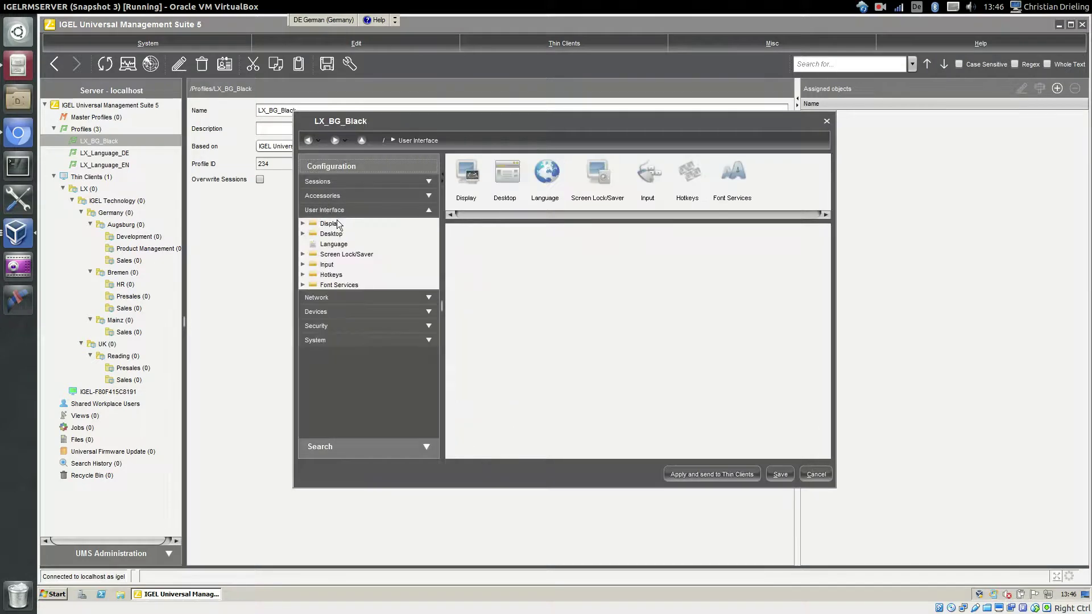
left_click(328, 234)
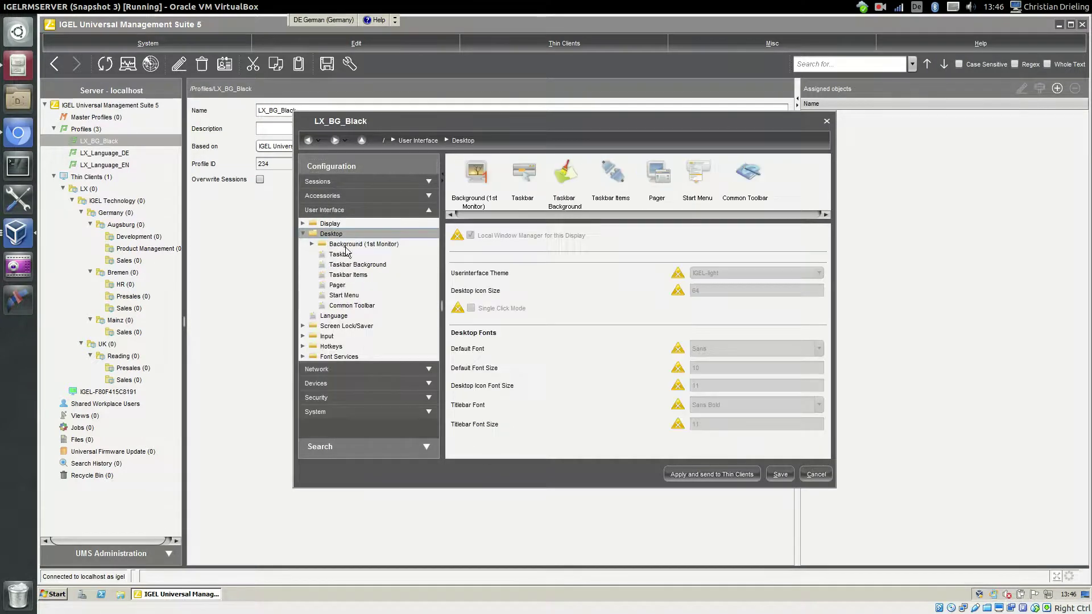
left_click(357, 244)
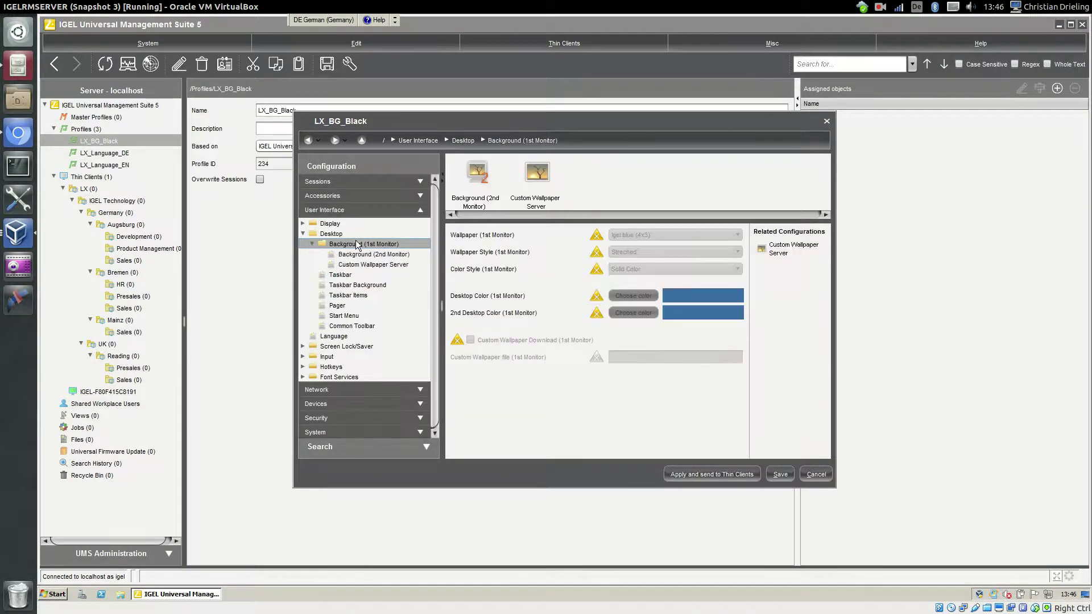
left_click(624, 234)
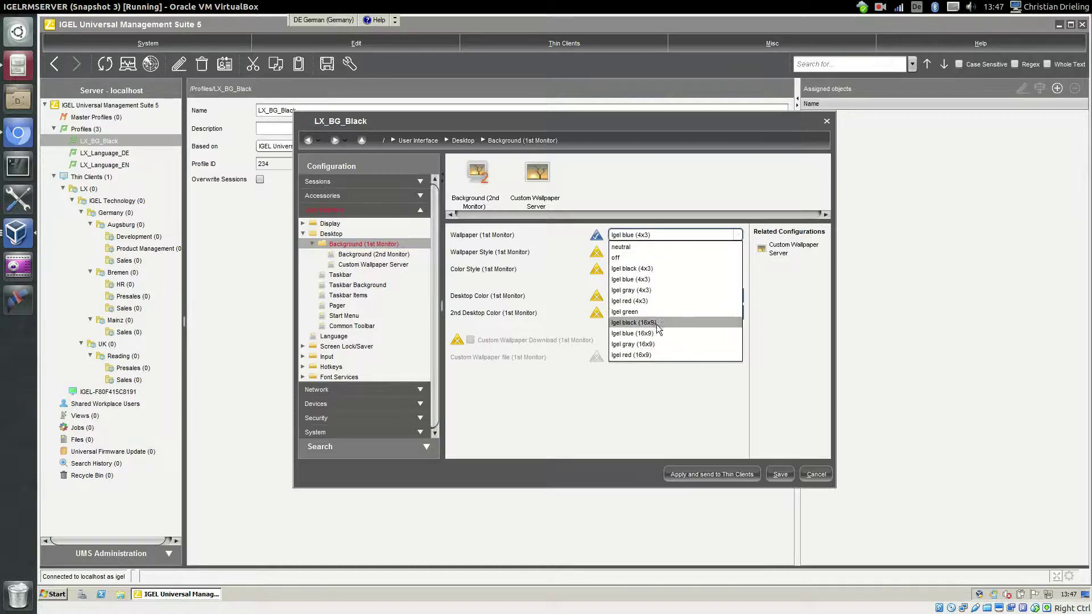
left_click(671, 268)
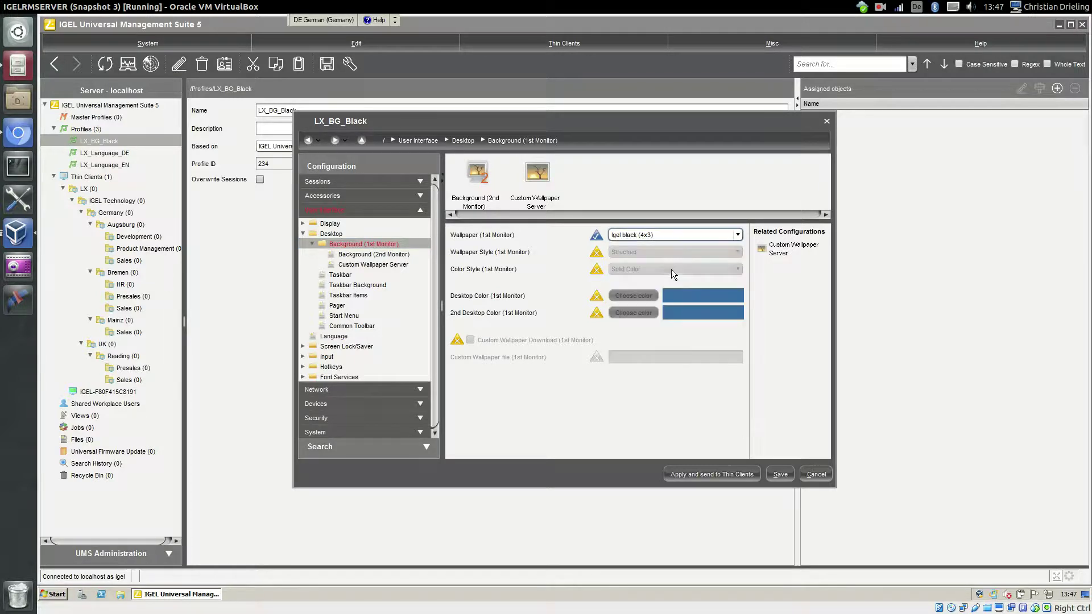
Save LX_BG_Black and assign it to the Bremen folder.
left_click(783, 474)
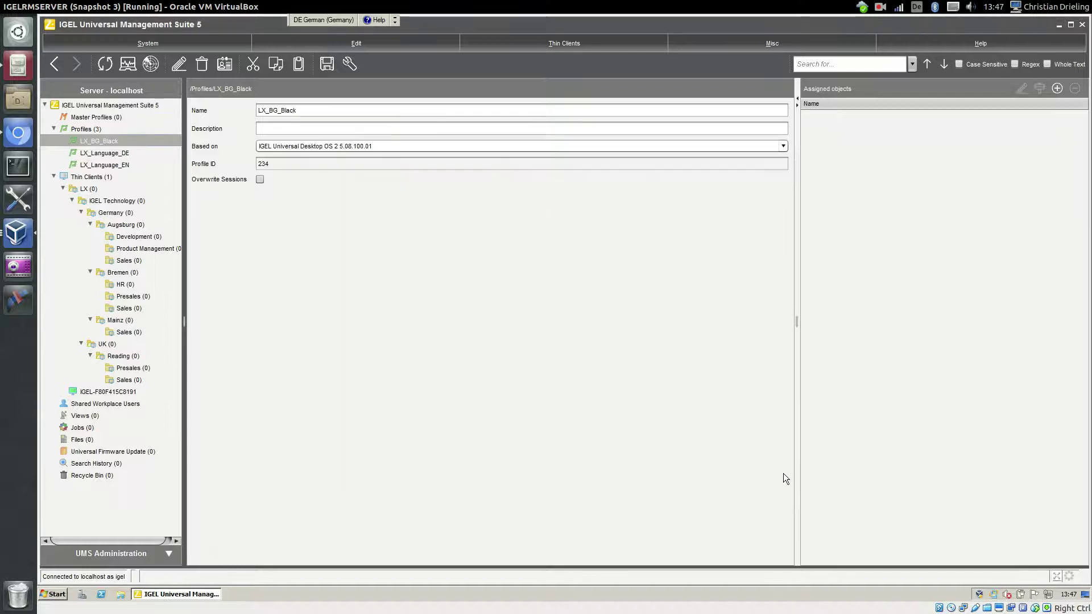
left_click_drag(104, 142, 122, 273)
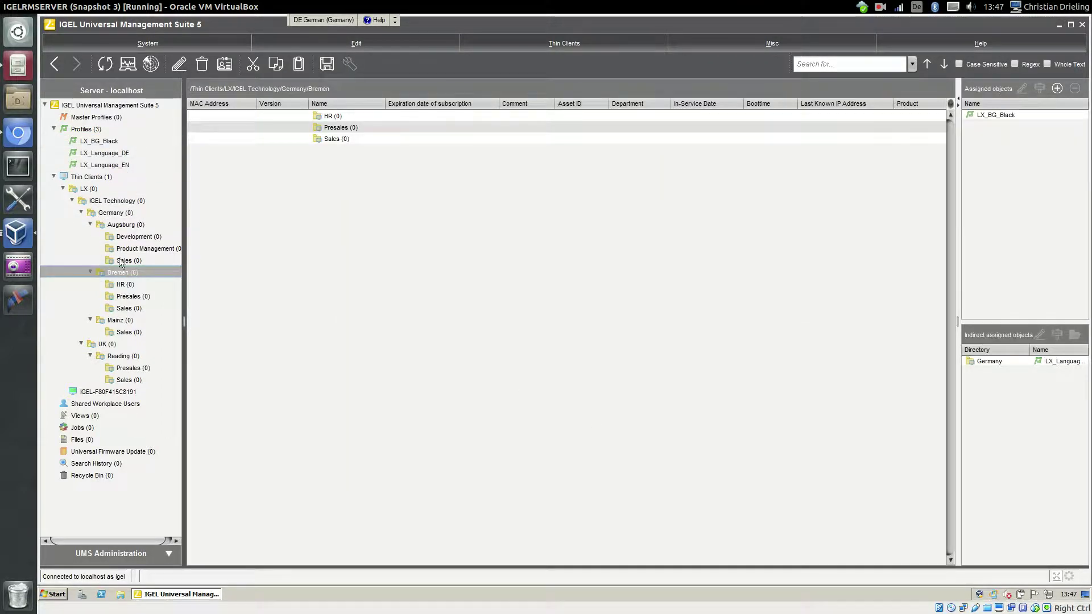
left_click(86, 129)
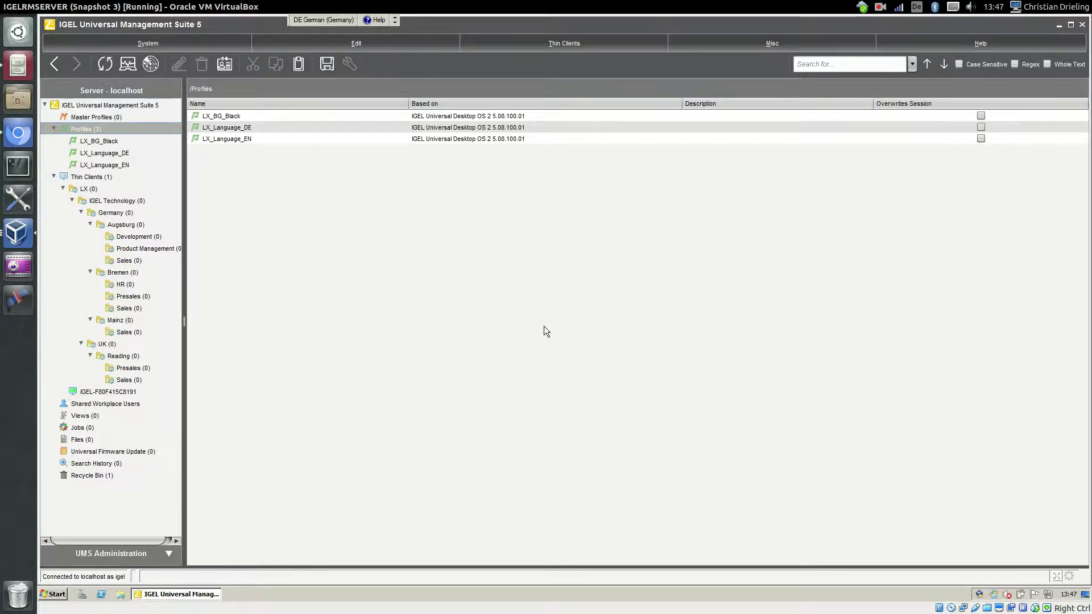
Create a new profile named LX_BG_Red based on Universal Desktop OS 2.
right_click(93, 131)
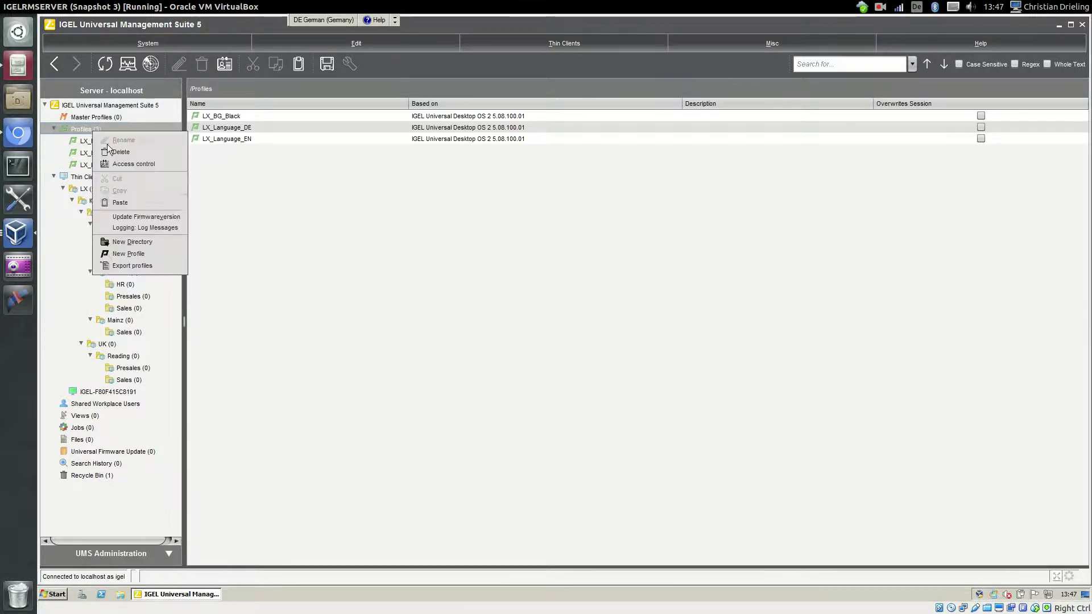
left_click(140, 255)
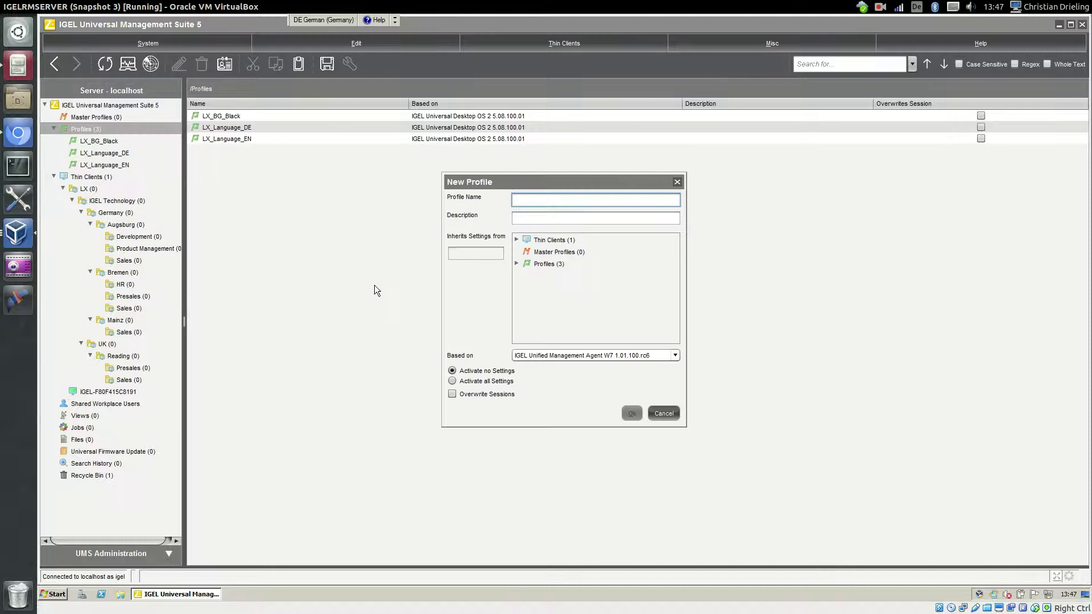
type("LX_BG_Red")
left_click(585, 355)
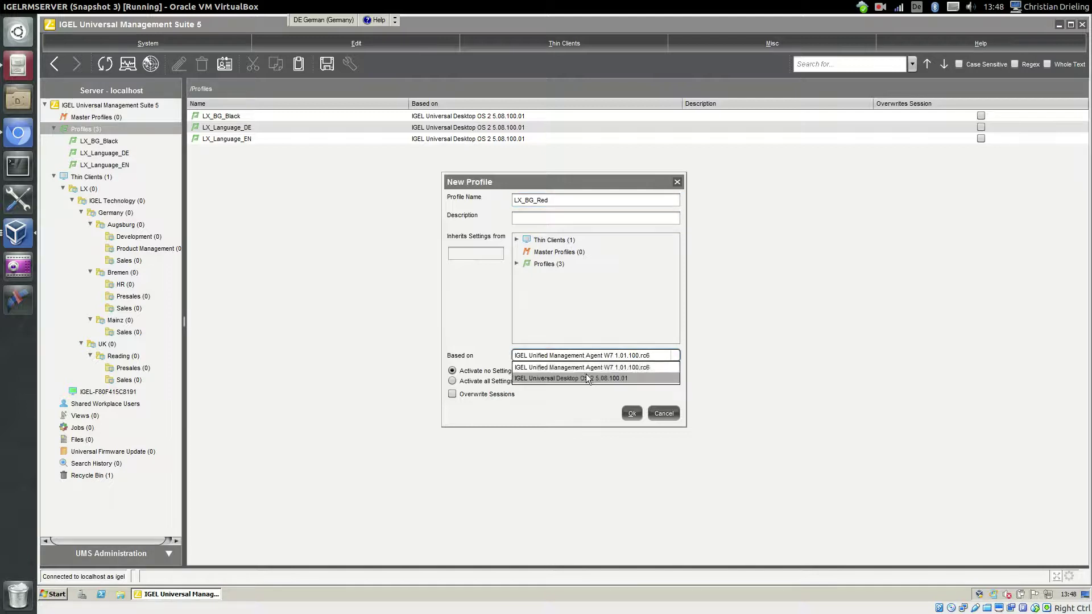
left_click(586, 377)
left_click(629, 414)
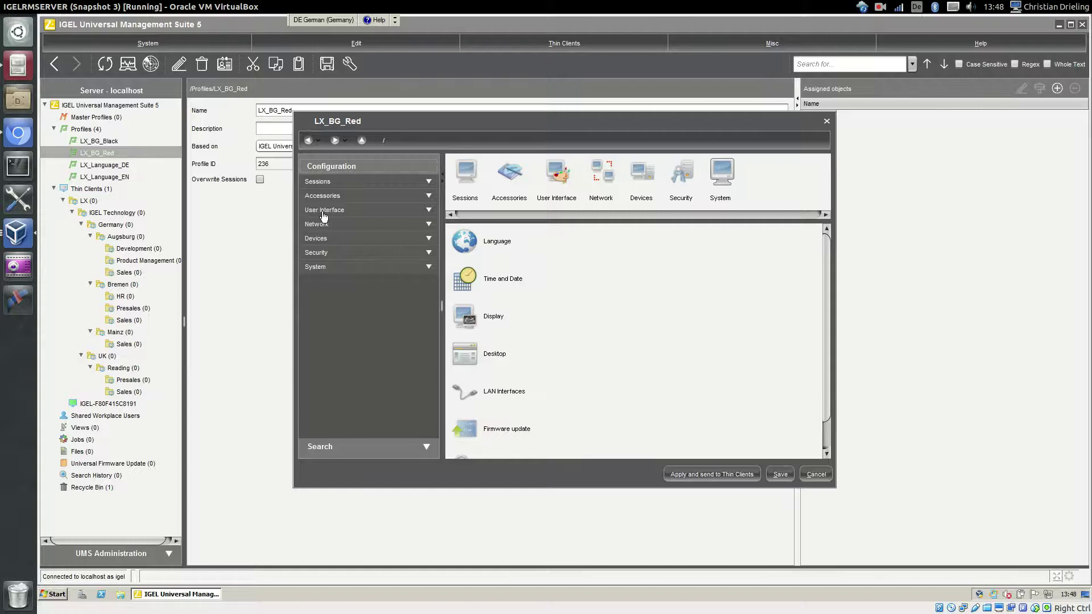
Enable LX_BG_Red's 1st-monitor Wallpaper as igel red (4x3), save, and assign it to Augsburg.
left_click(323, 215)
left_click(331, 234)
left_click(350, 244)
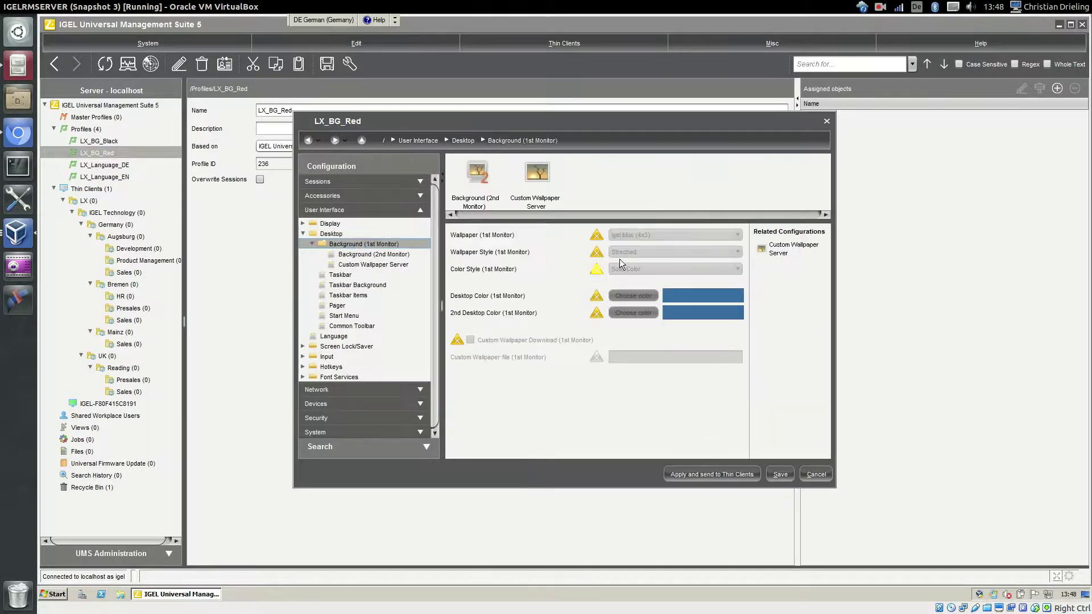
left_click(596, 234)
left_click(643, 235)
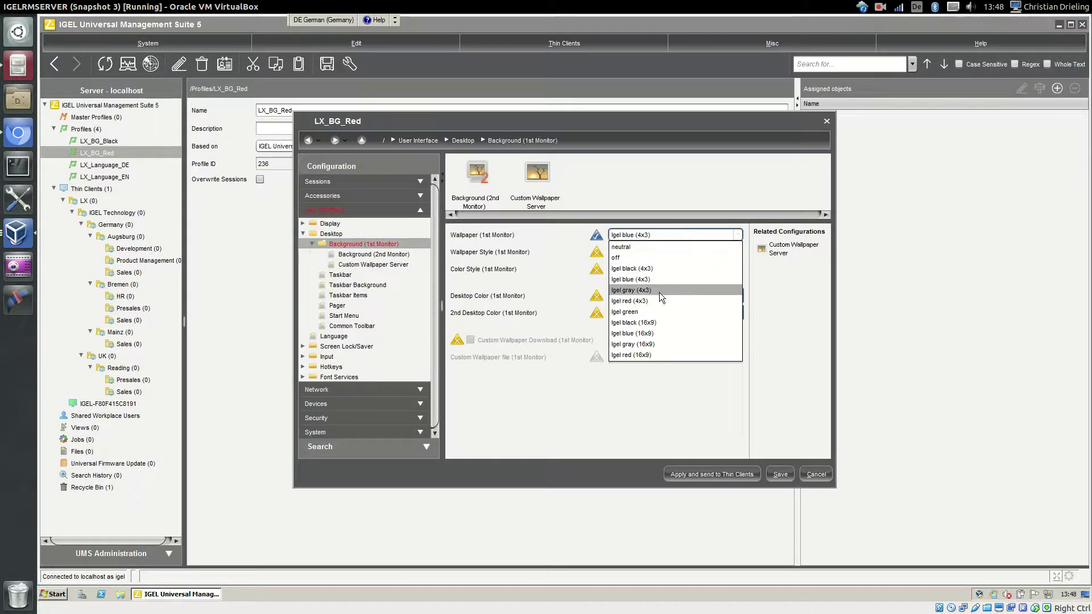
left_click(655, 301)
left_click(784, 472)
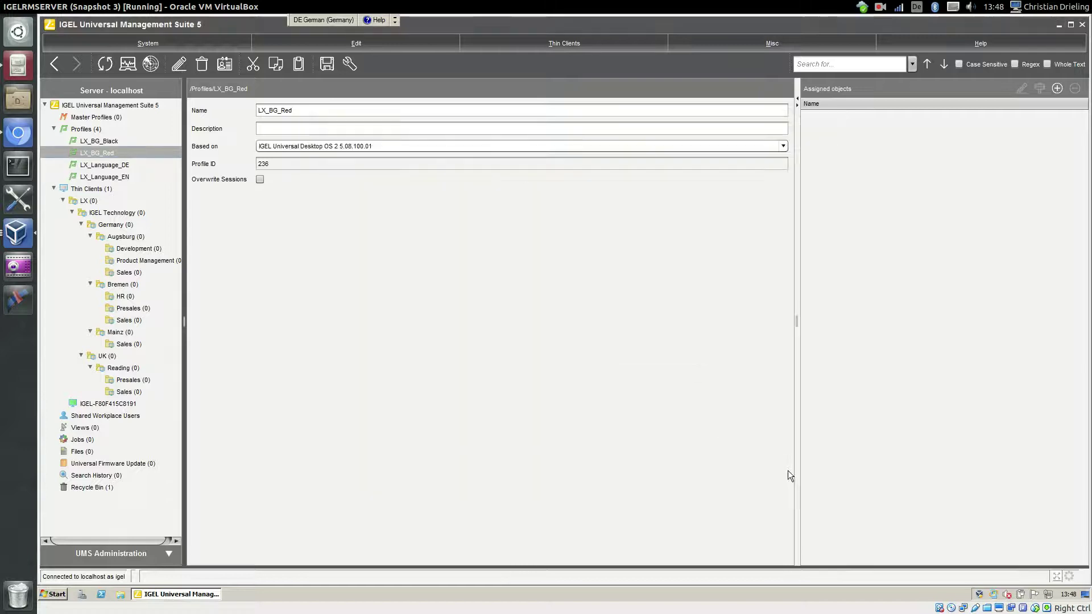
left_click_drag(110, 157, 146, 235)
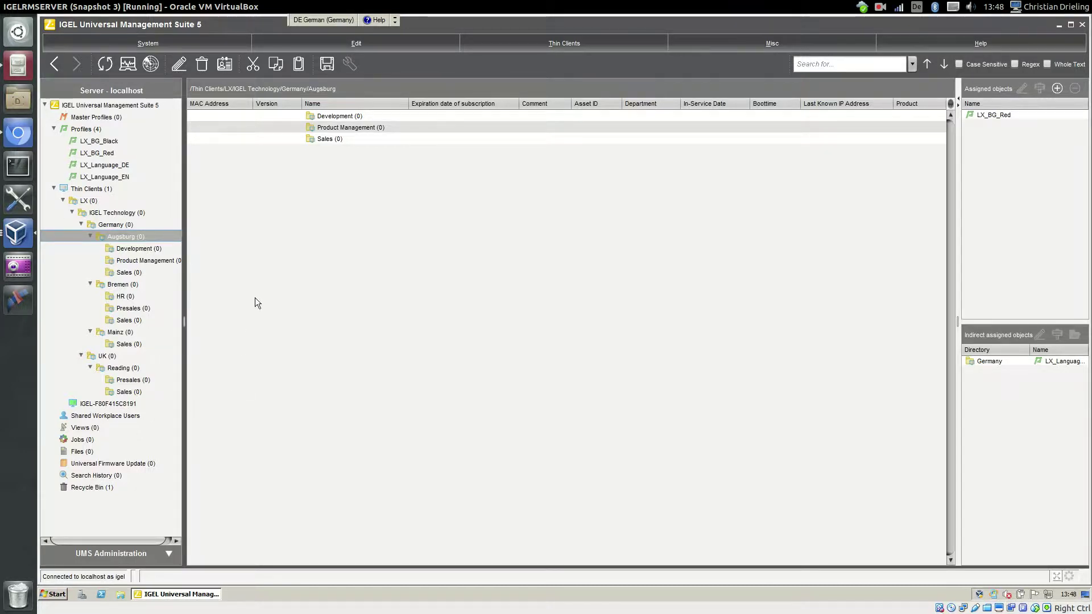
Move the thin client into Bremen > Presales with the update time set to Now.
left_click(91, 404)
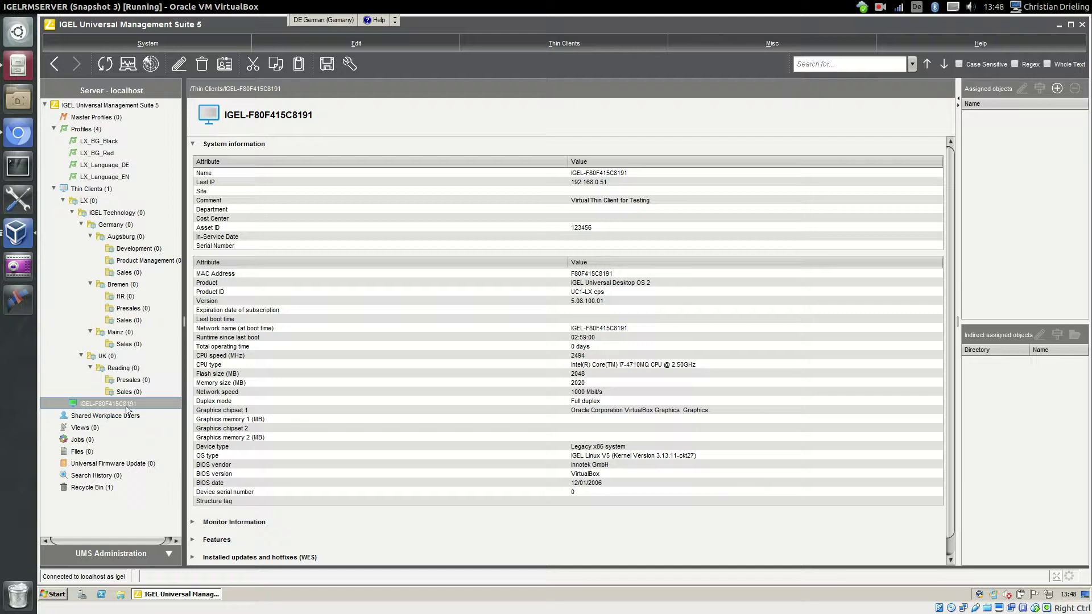
left_click_drag(117, 409, 141, 313)
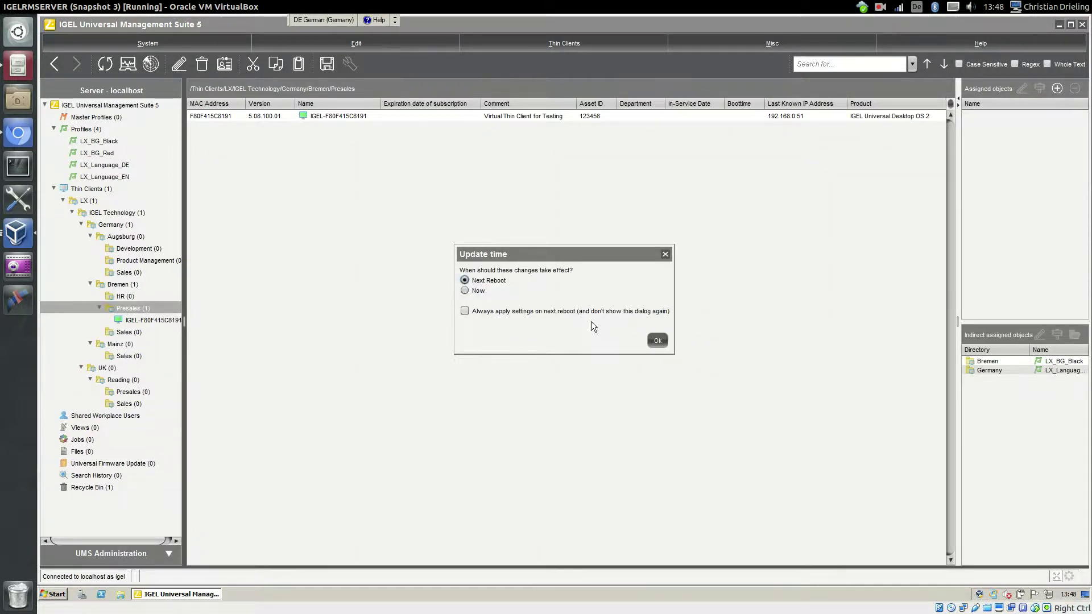
left_click(477, 291)
left_click(655, 338)
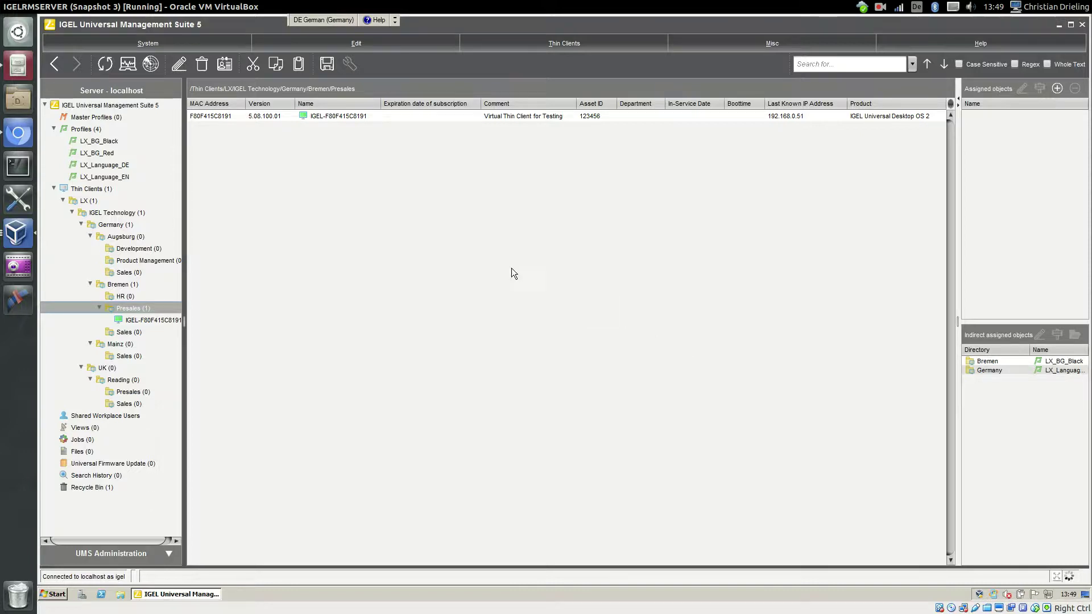
Bring the thin client VM's desktop window forward from the VirtualBox window overview.
left_click(17, 232)
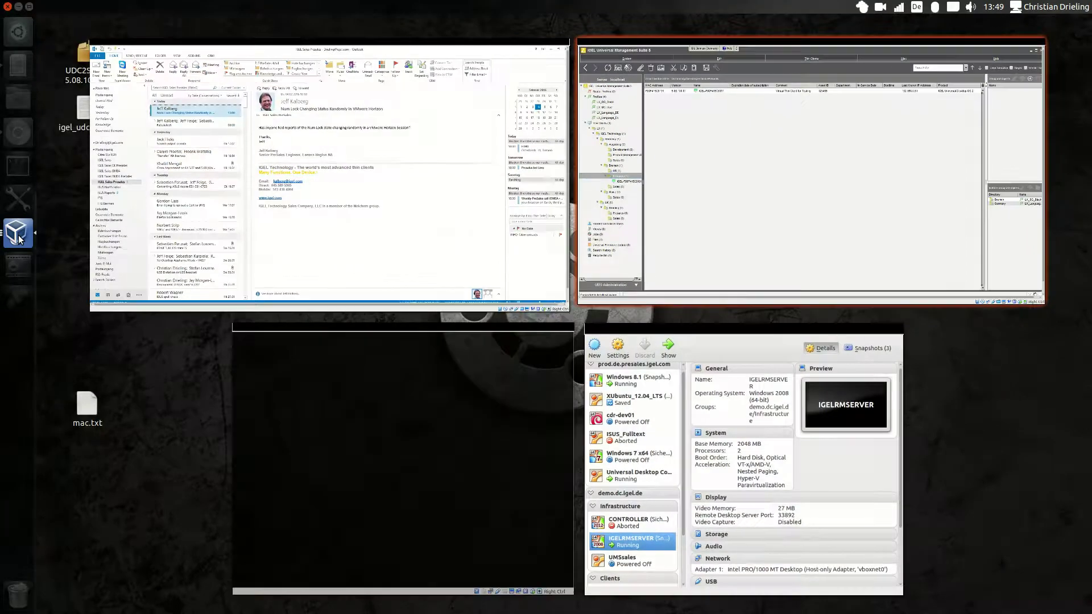
left_click(464, 398)
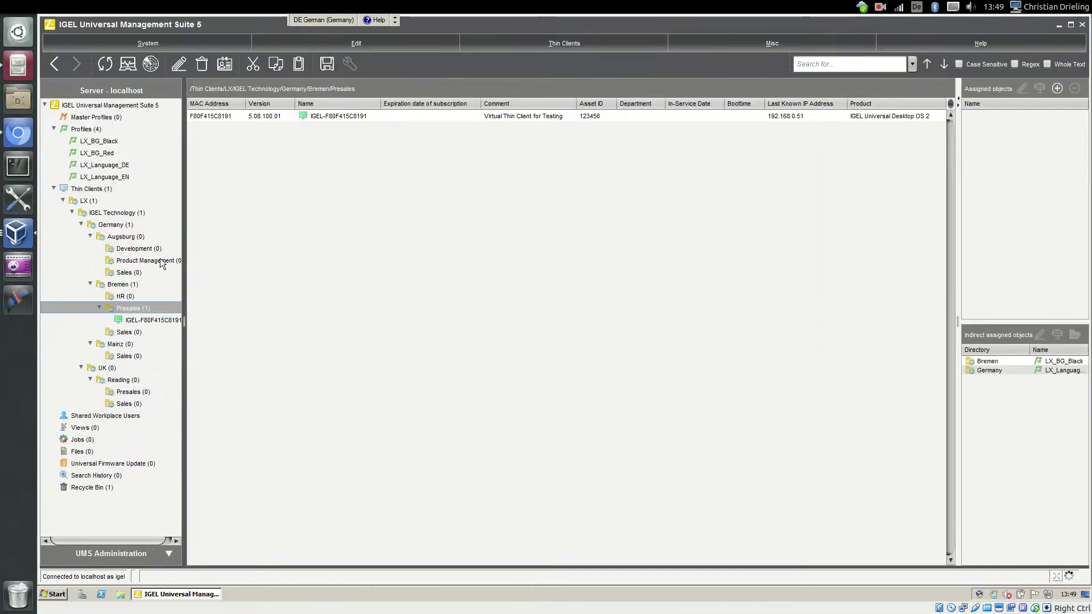
left_click(27, 245)
left_click(306, 434)
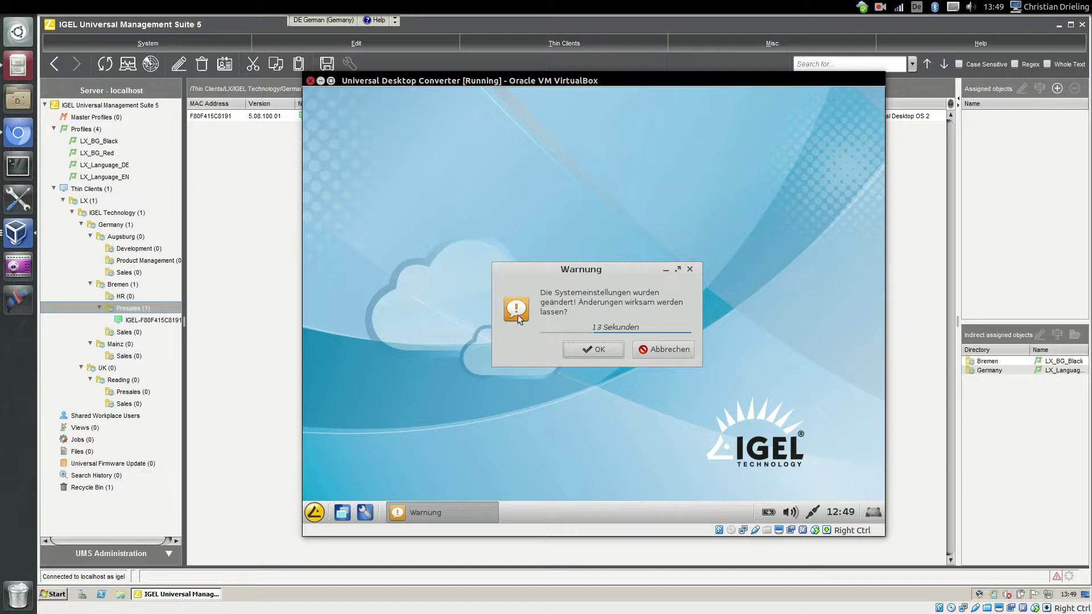
Keep the changed settings in the Warnung dialog, then open and close the start menu.
left_click(600, 351)
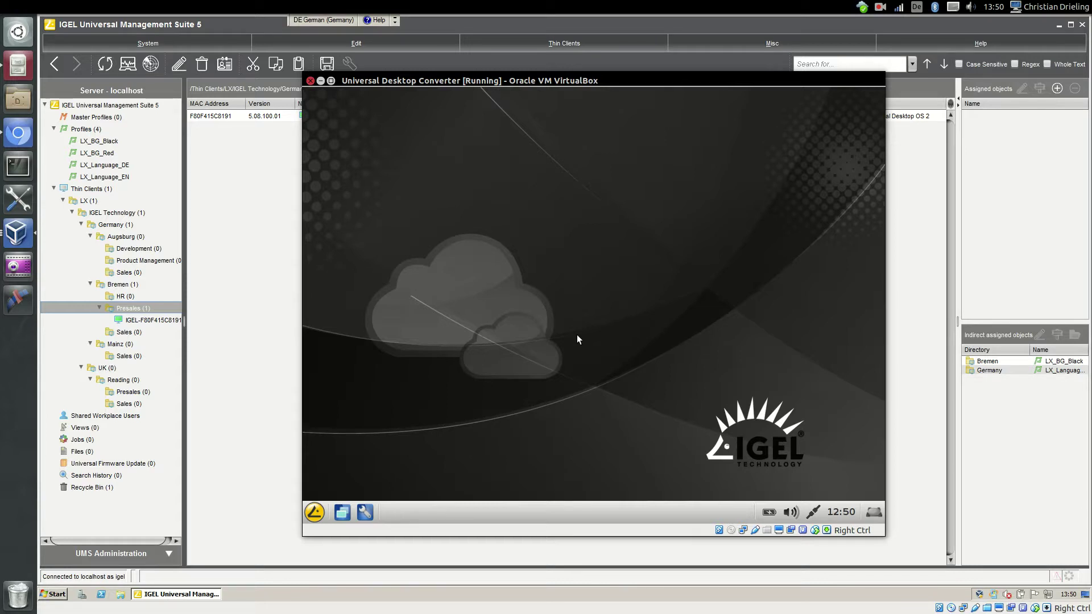
left_click(316, 515)
left_click(317, 515)
Move the thin client into Augsburg > Development with update time Now, then show its VM window.
left_click(146, 320)
left_click_drag(145, 320, 145, 251)
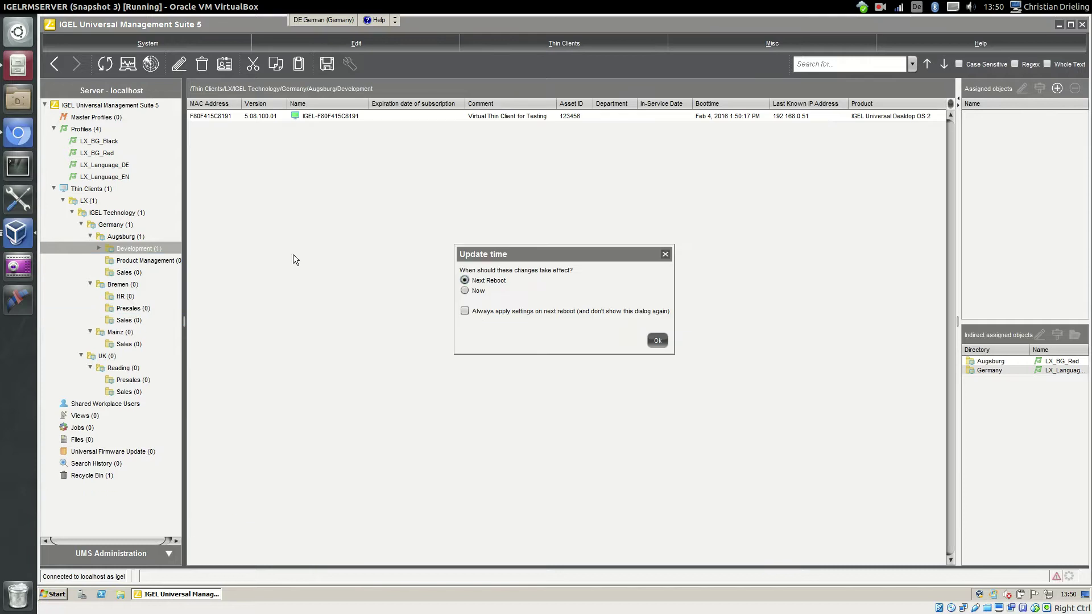
left_click(465, 290)
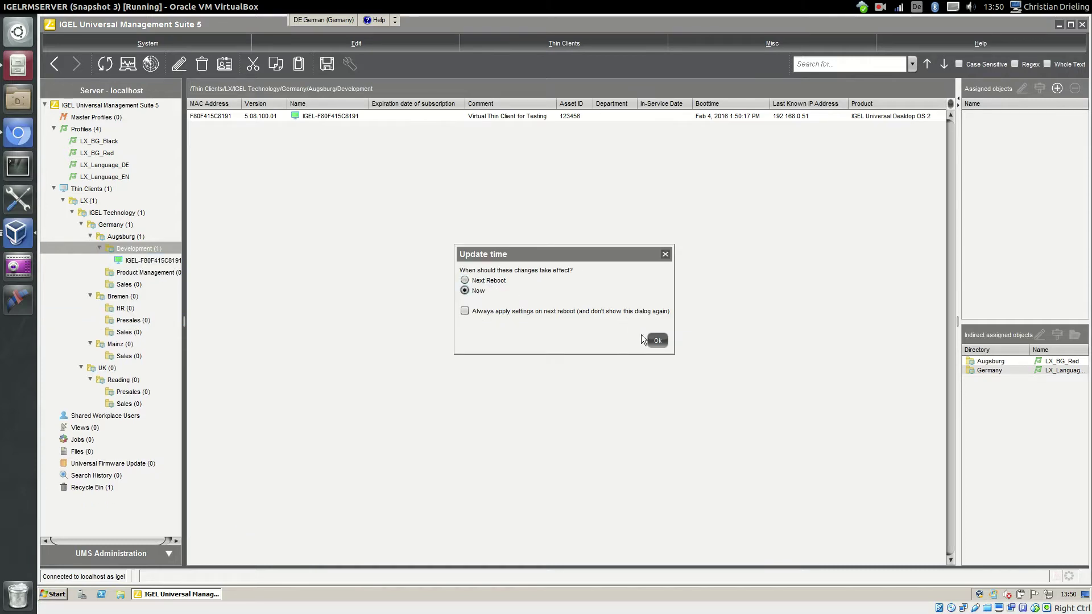
left_click(658, 340)
left_click(20, 236)
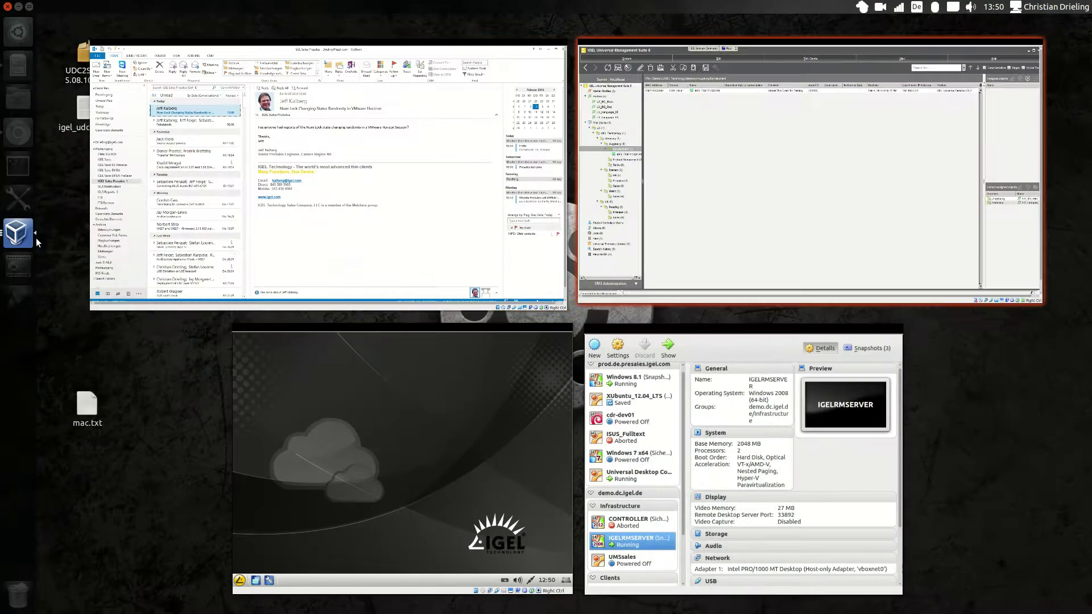
left_click(365, 435)
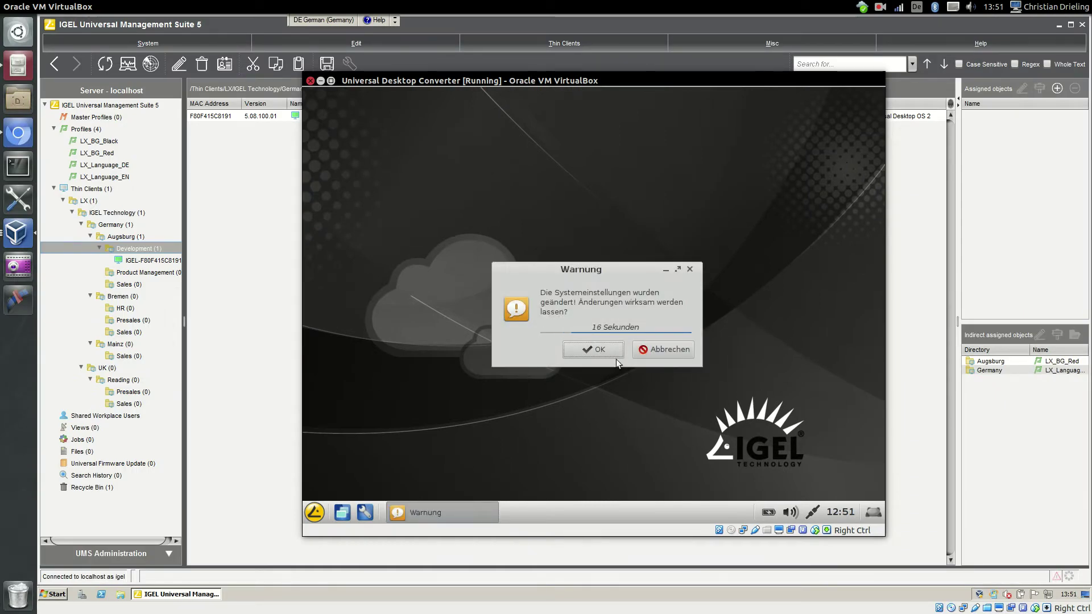
Confirm OK in the Warnung dialog so the thin client keeps the new LX_BG_Red wallpaper.
left_click(607, 351)
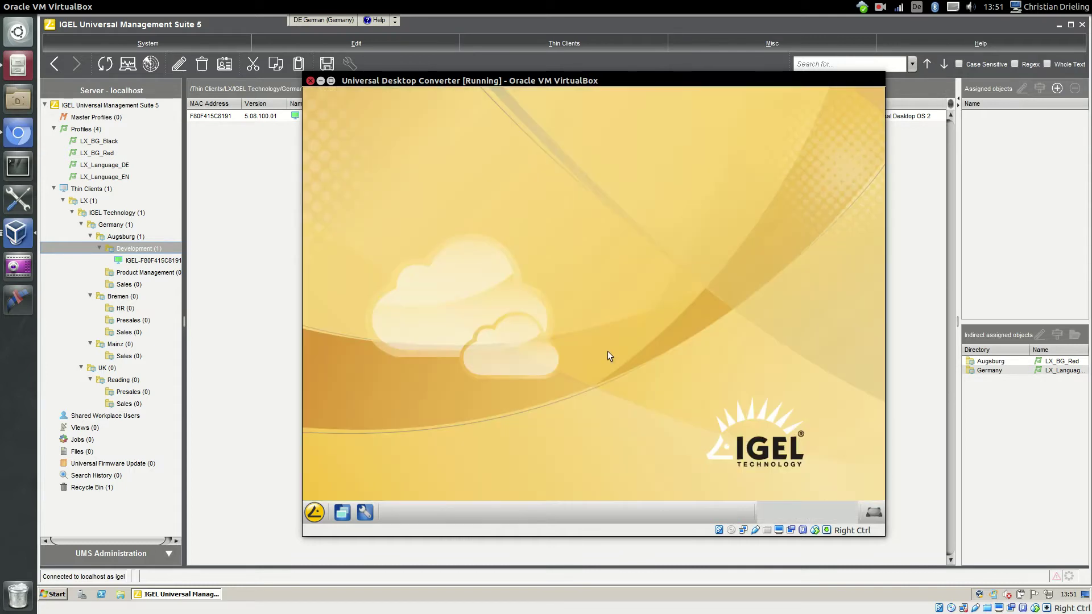